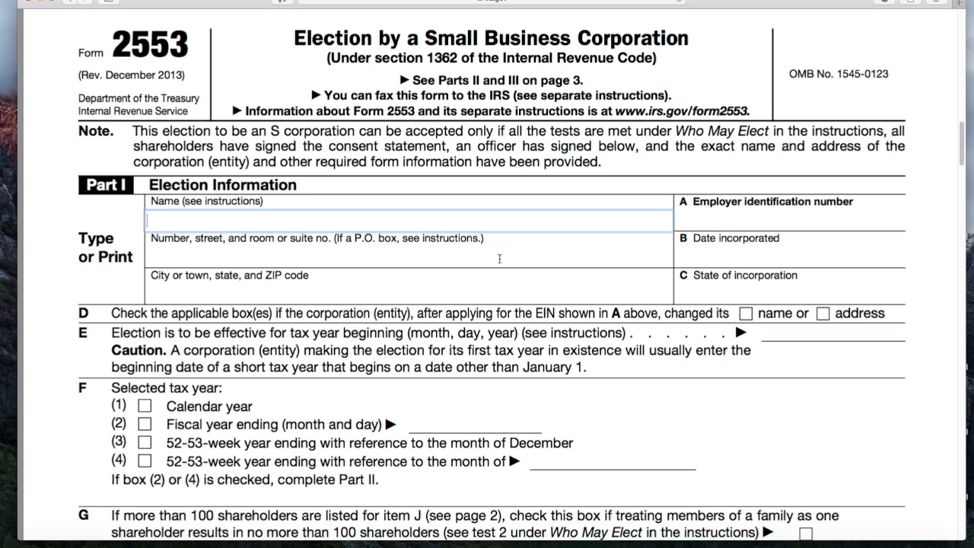
Step: Enter ABC Corporation Inc as the corporation's name in Part I and fill in its employer identification number
type("ABC Corporation Inc")
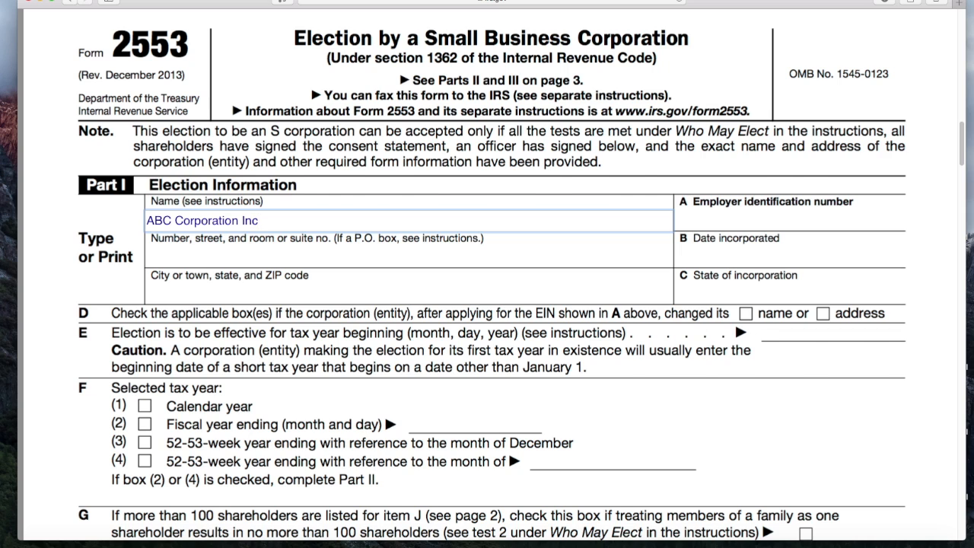
key("Tab")
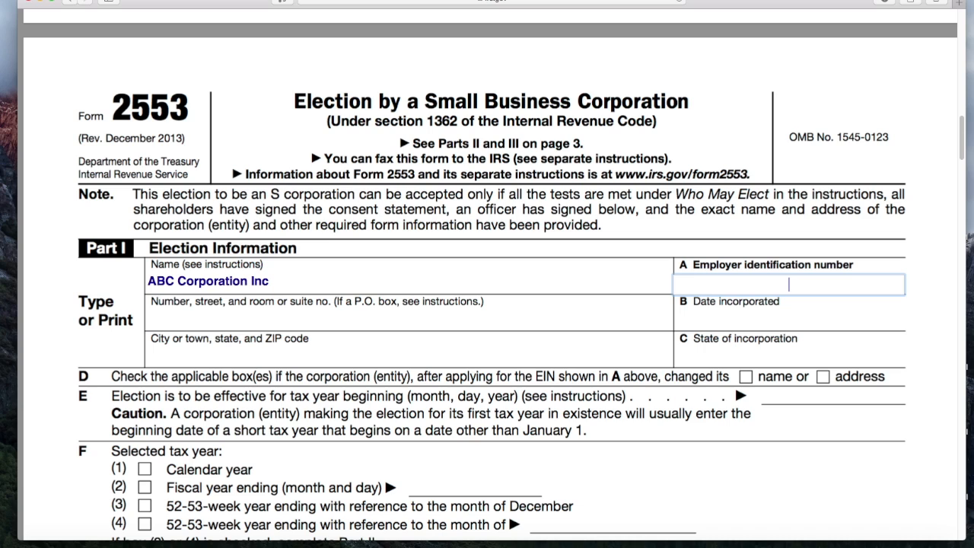
type("12-3456789")
scroll(384, 476, "down", 2)
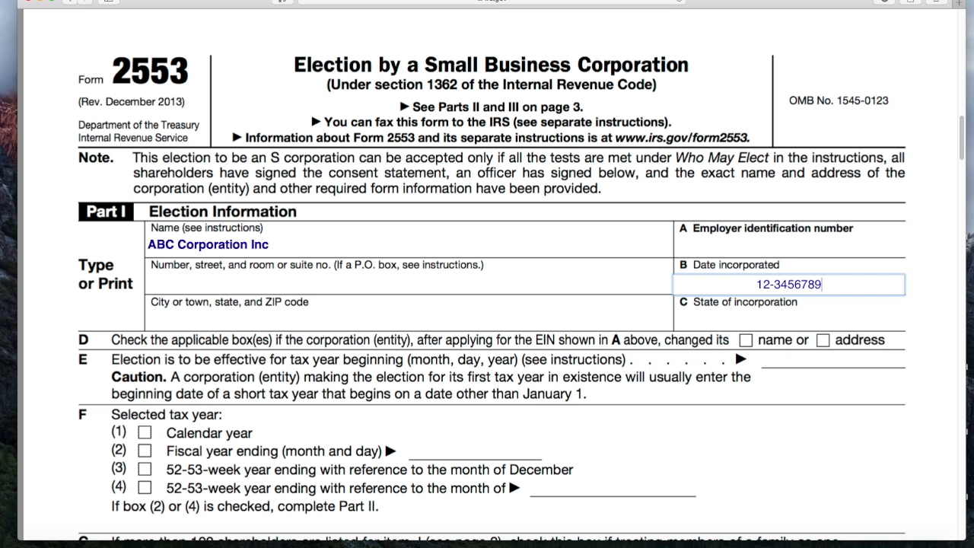
key("Tab")
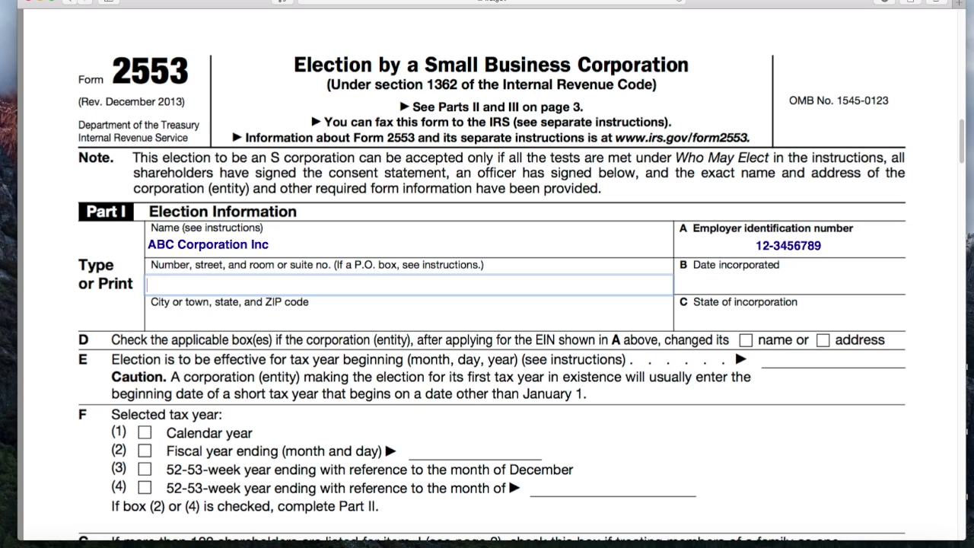
Step: Fill in the corporation's street address and enter 1/1/2017 as the date incorporated
type("123 Main Street")
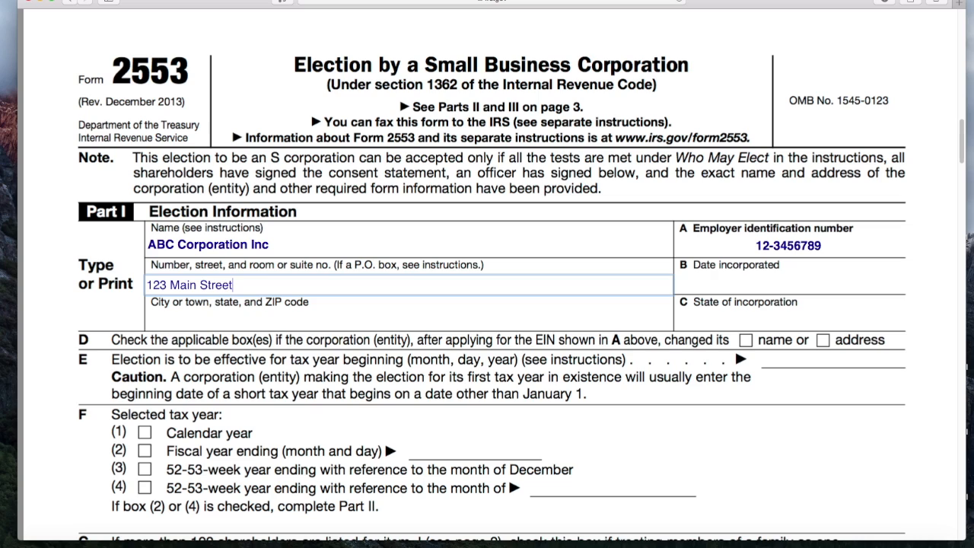
key("Tab")
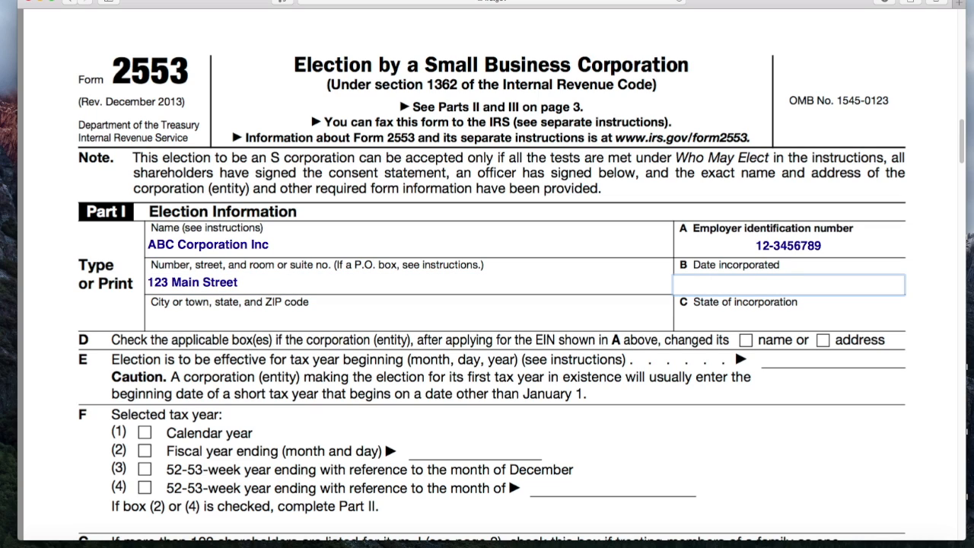
type("1/1/2017")
key("Tab")
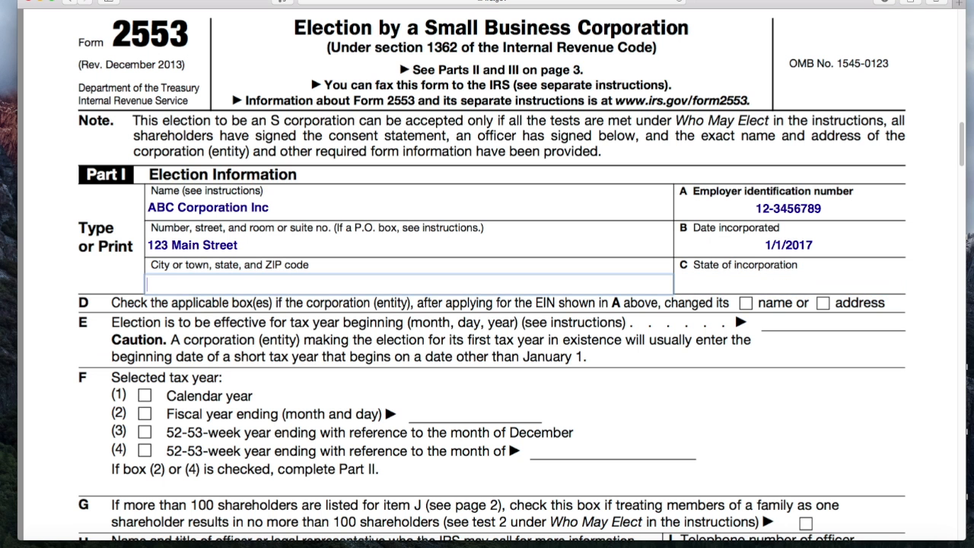
Step: Fill in the corporation's city, state and ZIP code, and enter Florida as the state of incorporation
type("Any town, FL 1234")
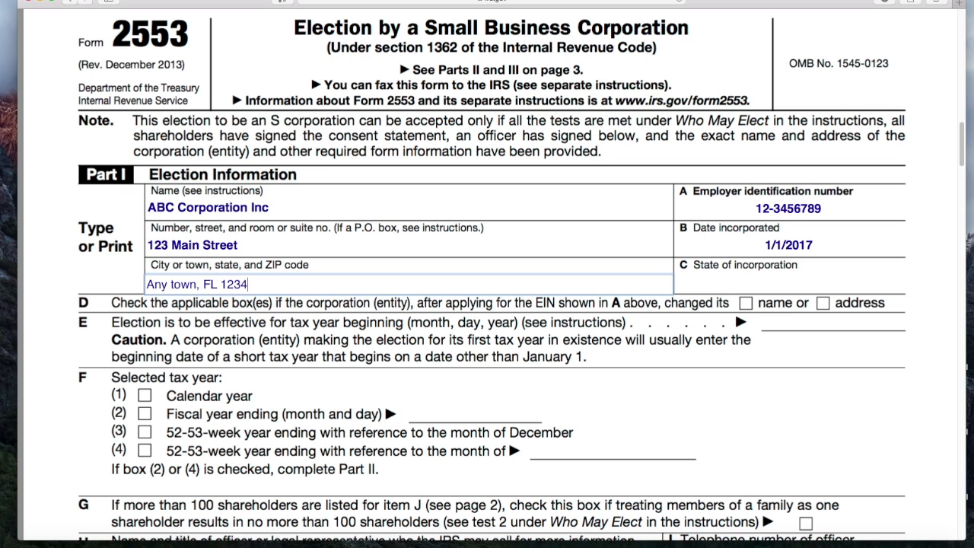
type("5")
key("Tab")
type("Florida")
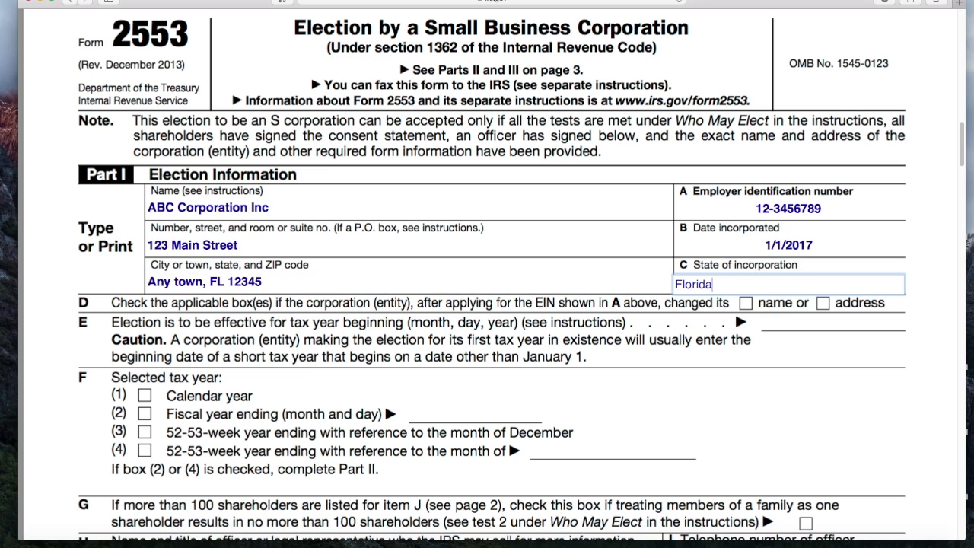
Step: Enter 1/1/2017 as the beginning of the effective tax year in item E and select Calendar year in item F
scroll(490, 248, "down", 1)
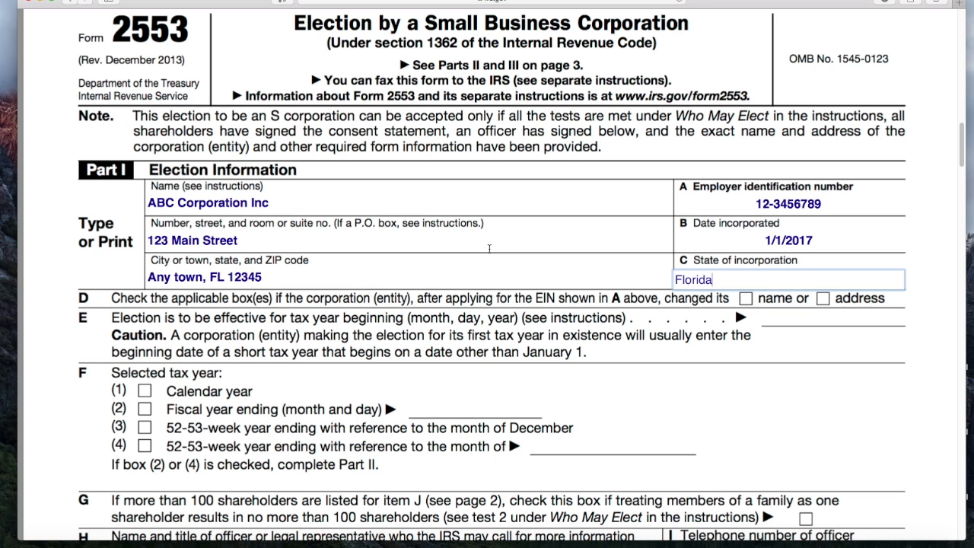
scroll(489, 248, "down", 2)
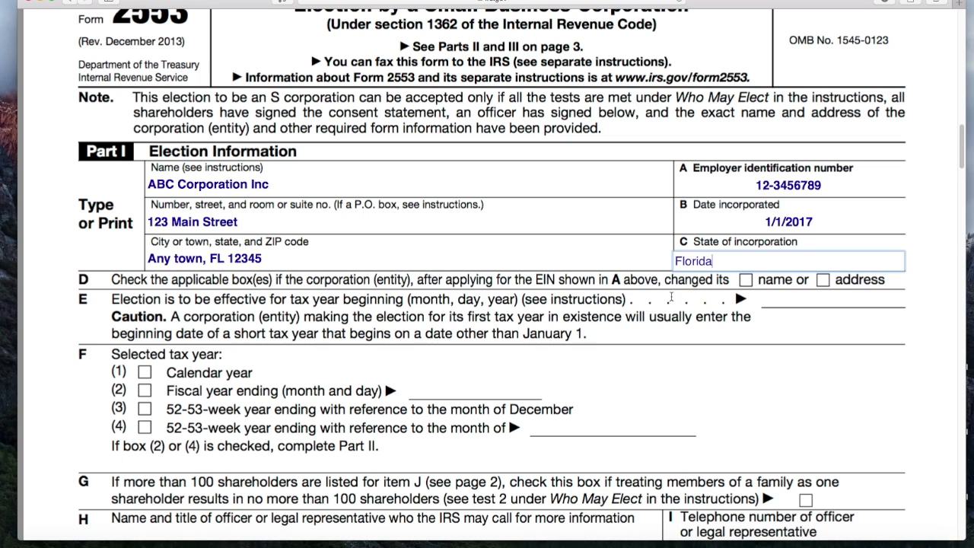
scroll(581, 254, "down", 1)
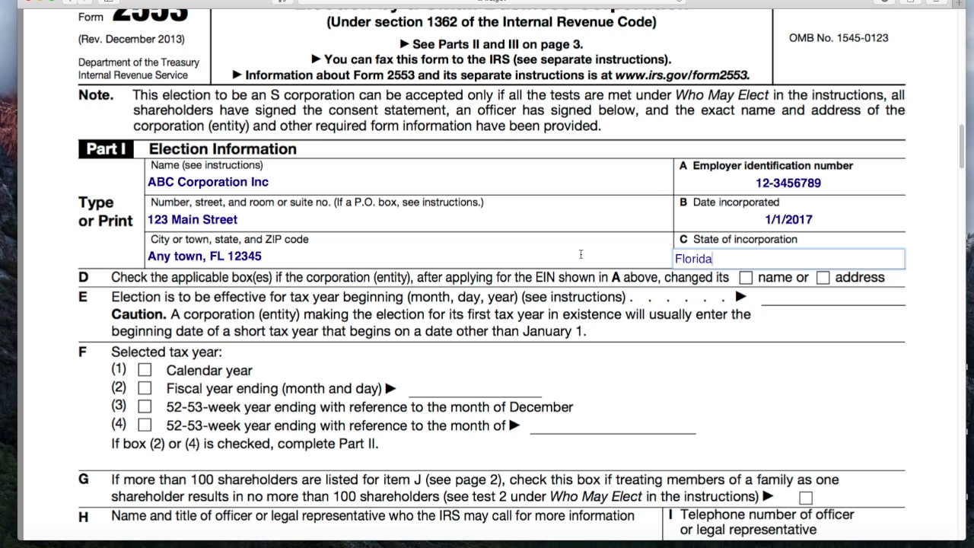
scroll(580, 254, "down", 1)
scroll(580, 254, "down", 4)
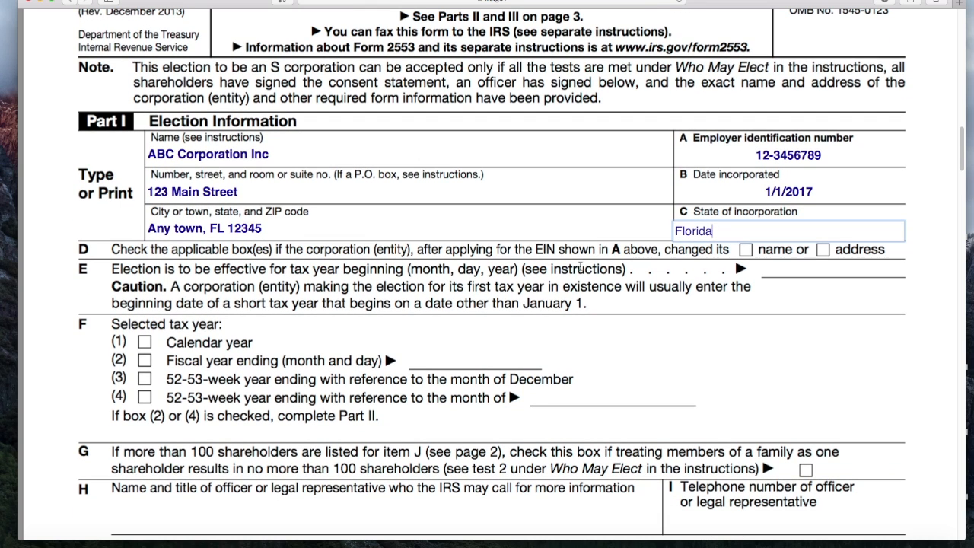
left_click(784, 271)
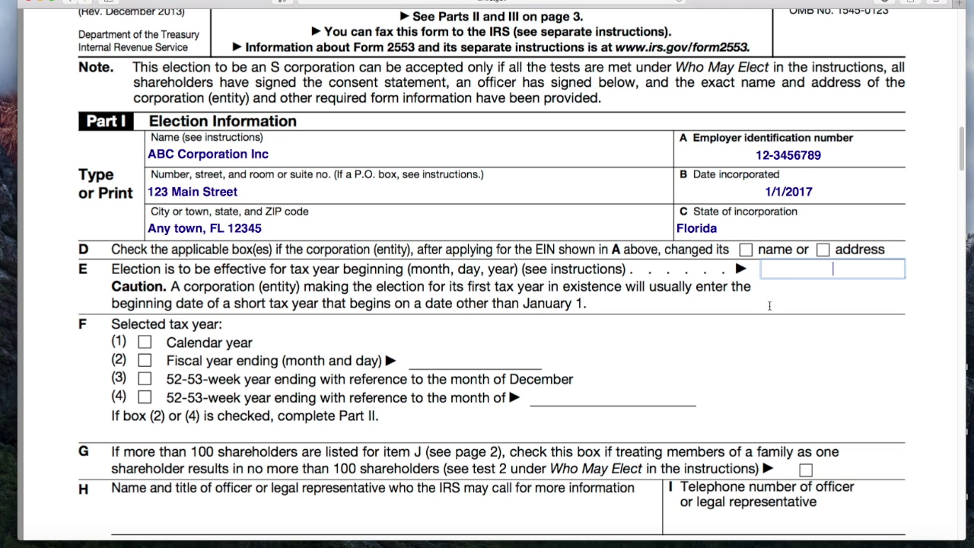
scroll(769, 304, "up", 1)
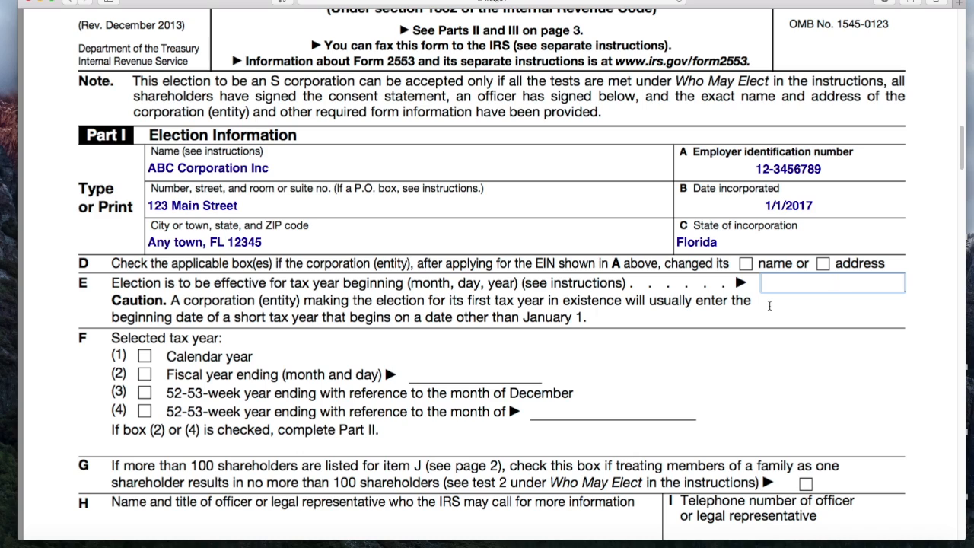
type("1/1/2017")
scroll(409, 201, "down", 3)
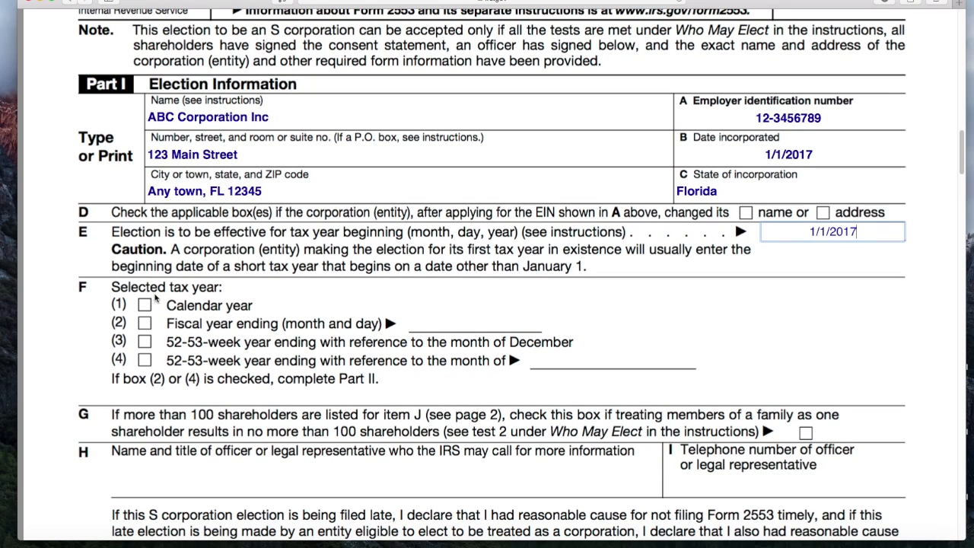
left_click(144, 305)
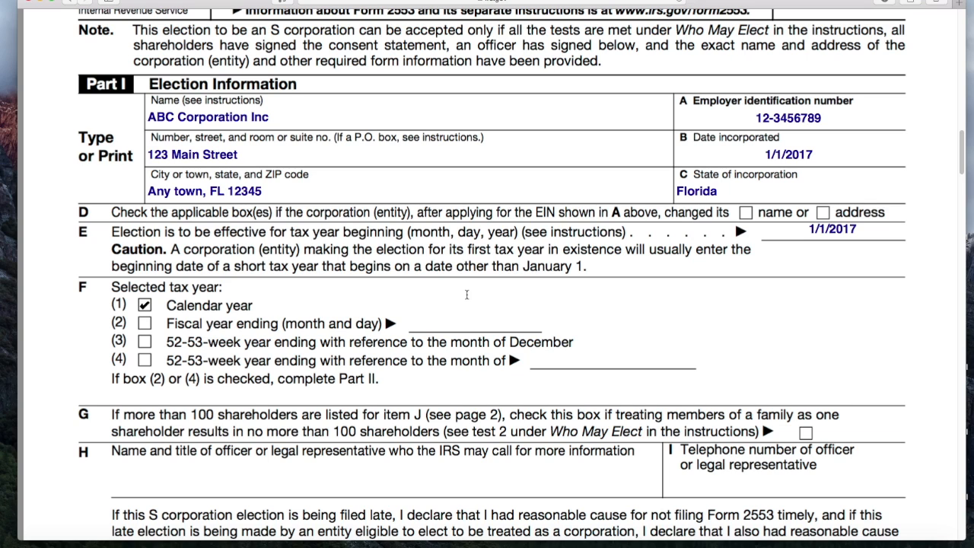
Step: Fill in the officer's name in item H and the officer's telephone number in item I
scroll(466, 294, "down", 1)
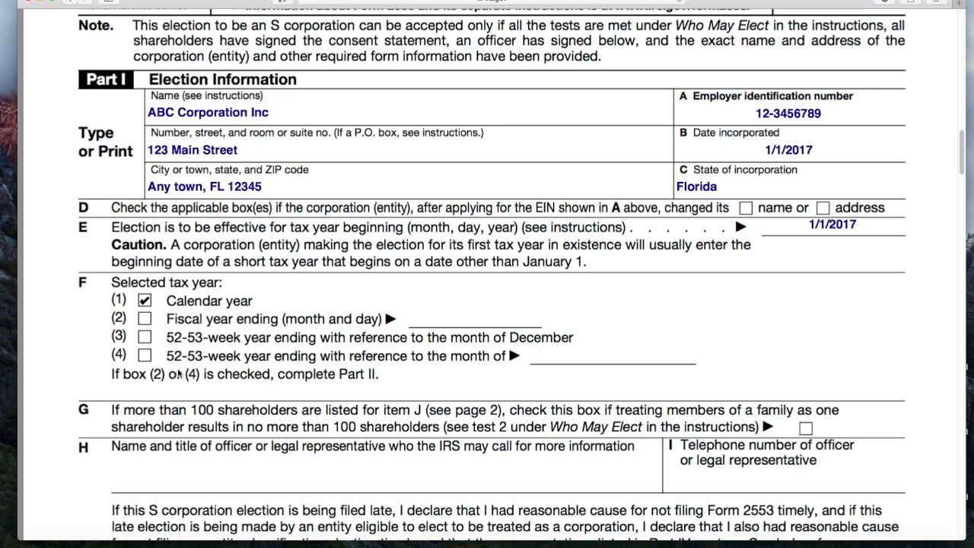
scroll(403, 279, "down", 1)
scroll(402, 279, "down", 5)
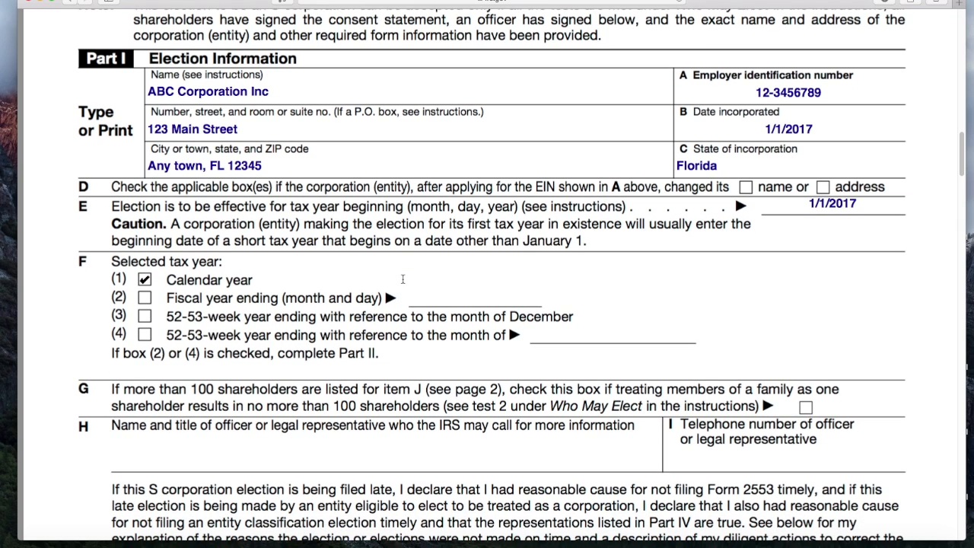
scroll(403, 279, "down", 6)
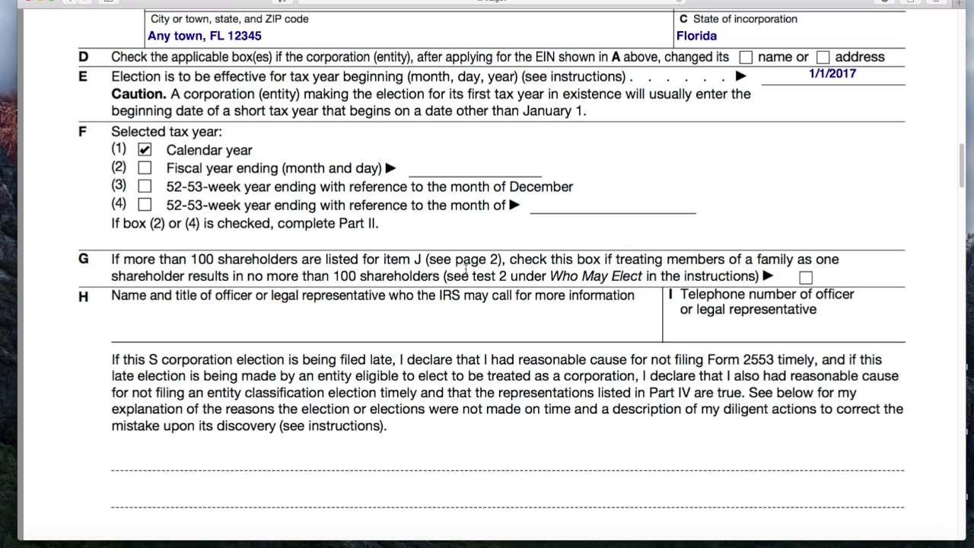
left_click(364, 327)
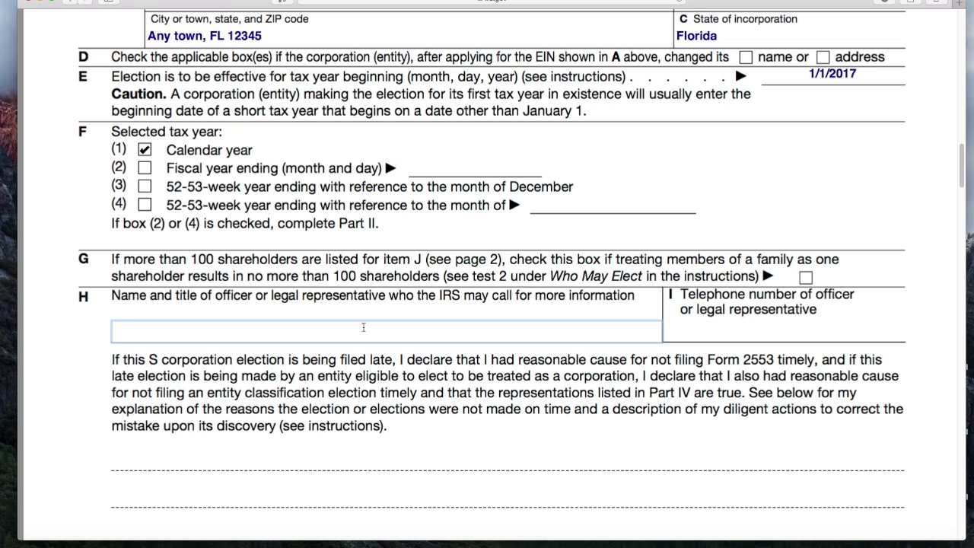
type("Joe Smith")
key("Tab")
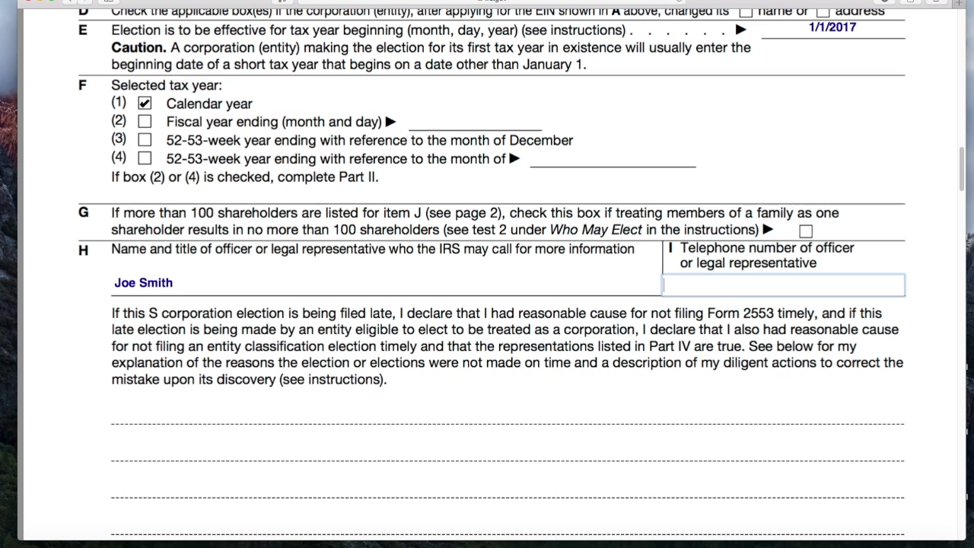
type("800-123-4567")
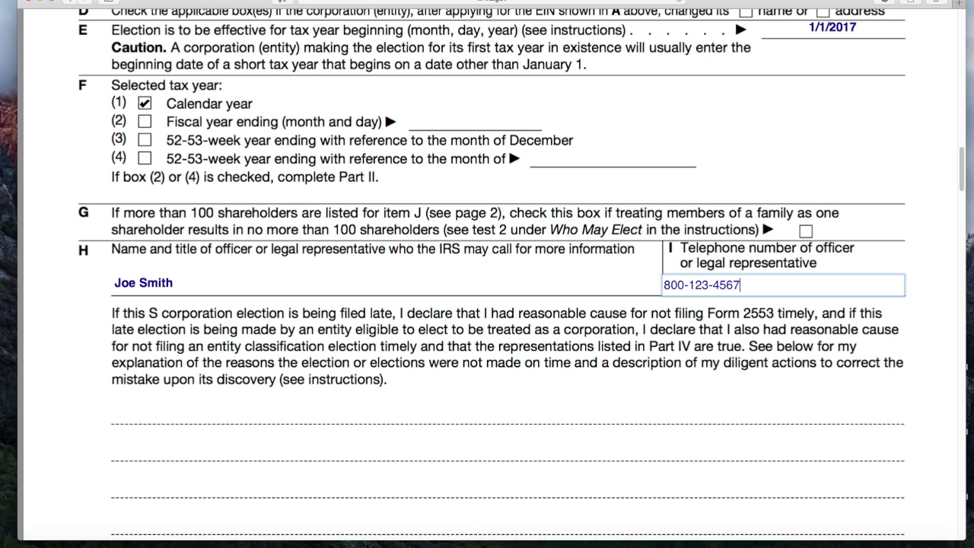
Step: Review the late-election reasonable-cause statement and its explanation lines against the election's effective date in item E
scroll(355, 317, "down", 2)
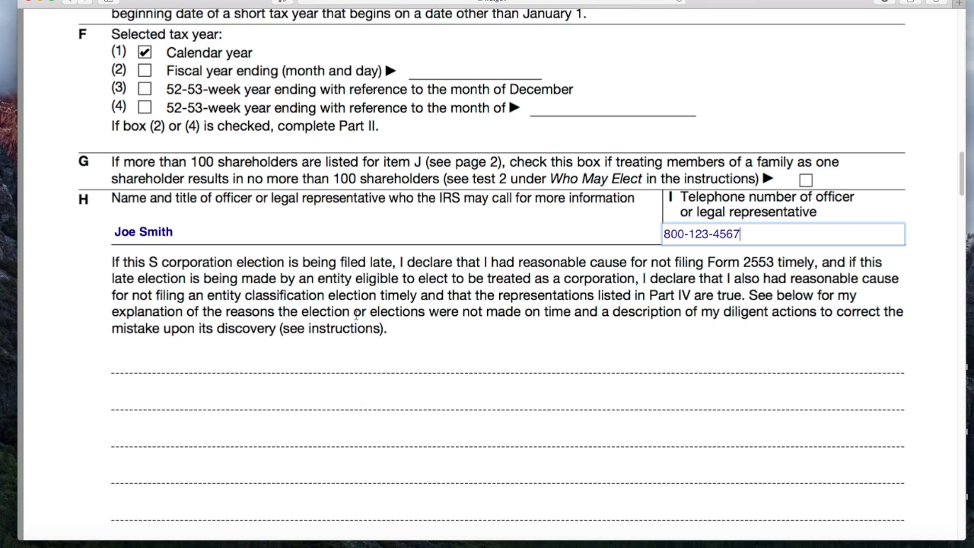
scroll(355, 317, "down", 1)
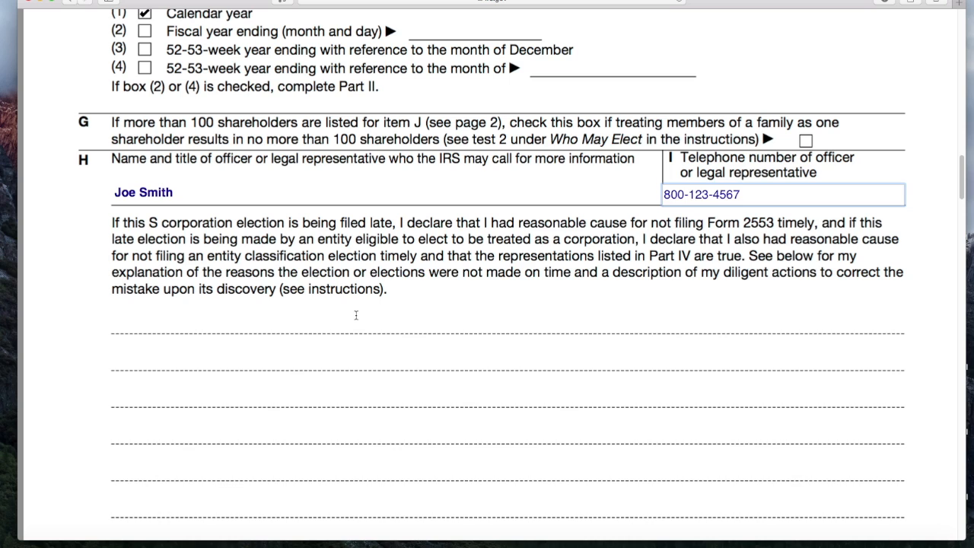
scroll(356, 315, "down", 1)
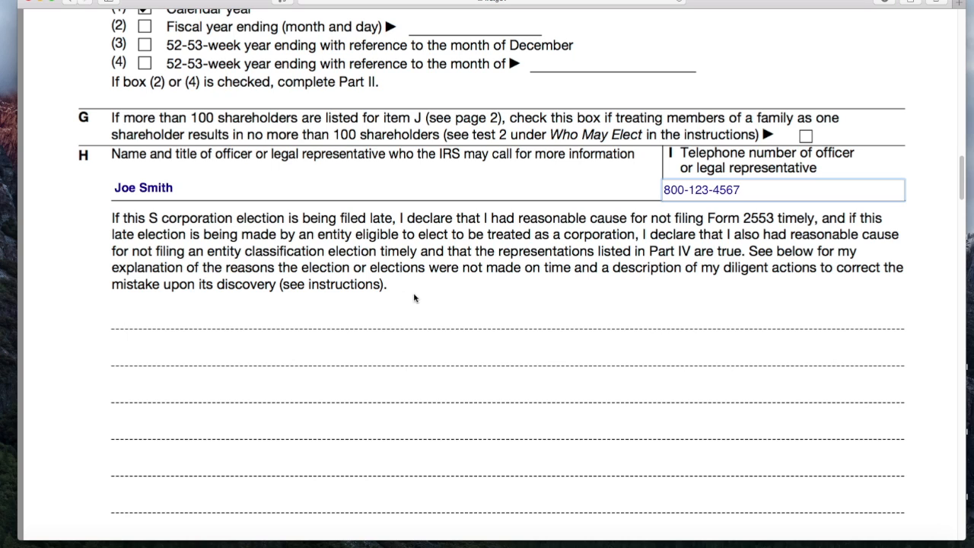
scroll(432, 293, "down", 1)
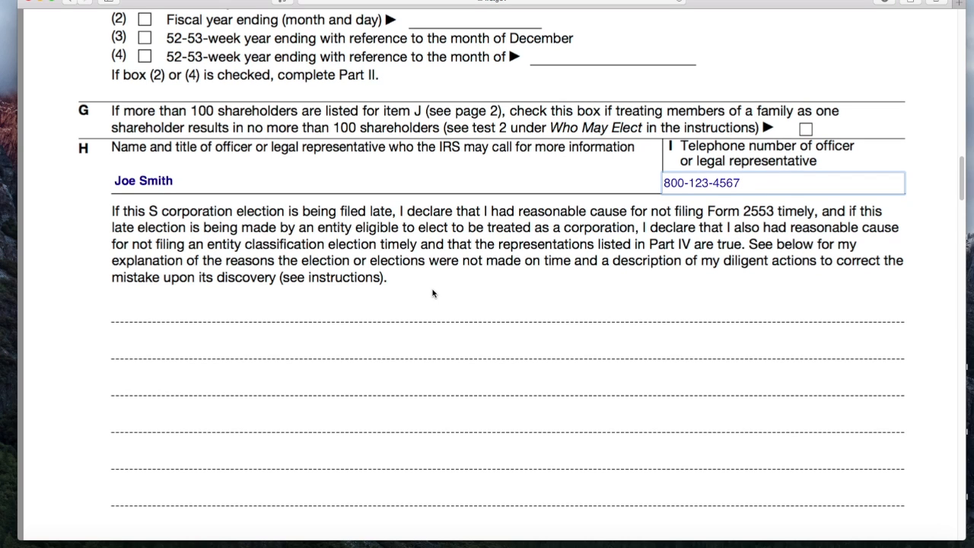
scroll(433, 293, "down", 1)
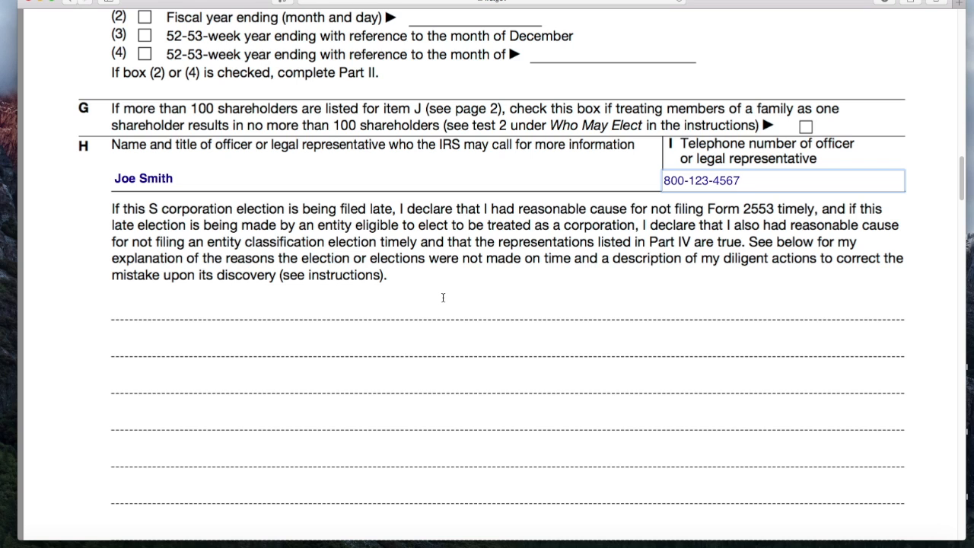
scroll(442, 298, "up", 5)
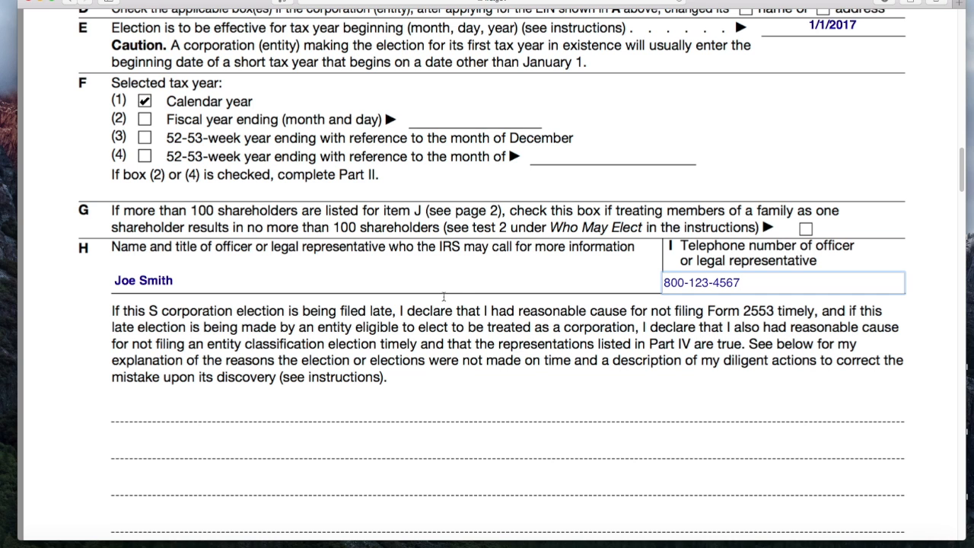
scroll(443, 297, "down", 1)
scroll(444, 297, "down", 1)
scroll(444, 297, "up", 6)
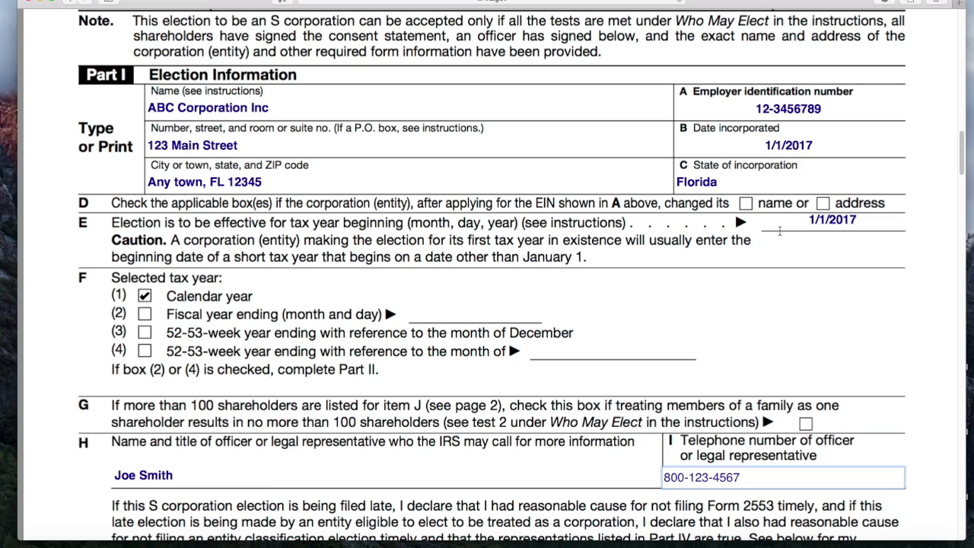
Step: Enter President as the officer's title in the Sign Here section at the end of page 1
scroll(598, 277, "down", 15)
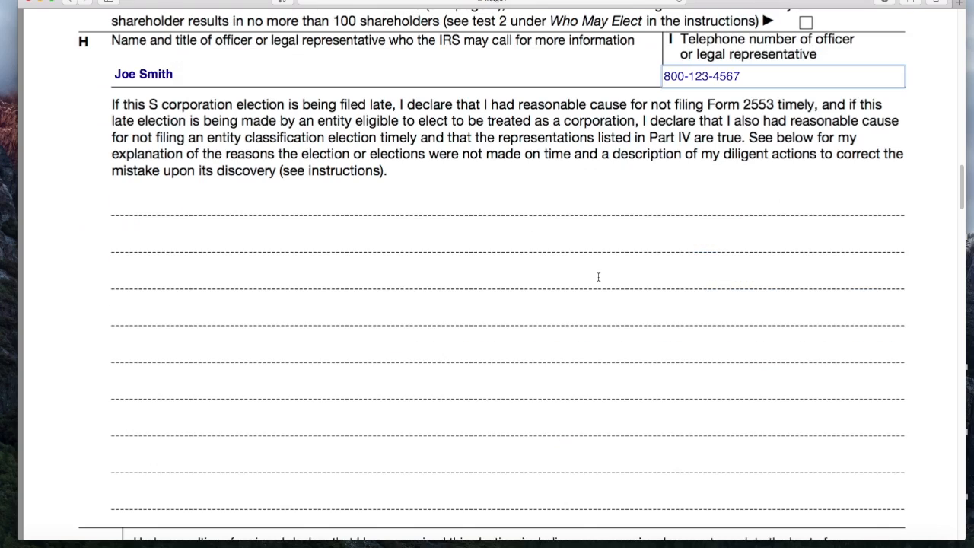
scroll(598, 277, "down", 2)
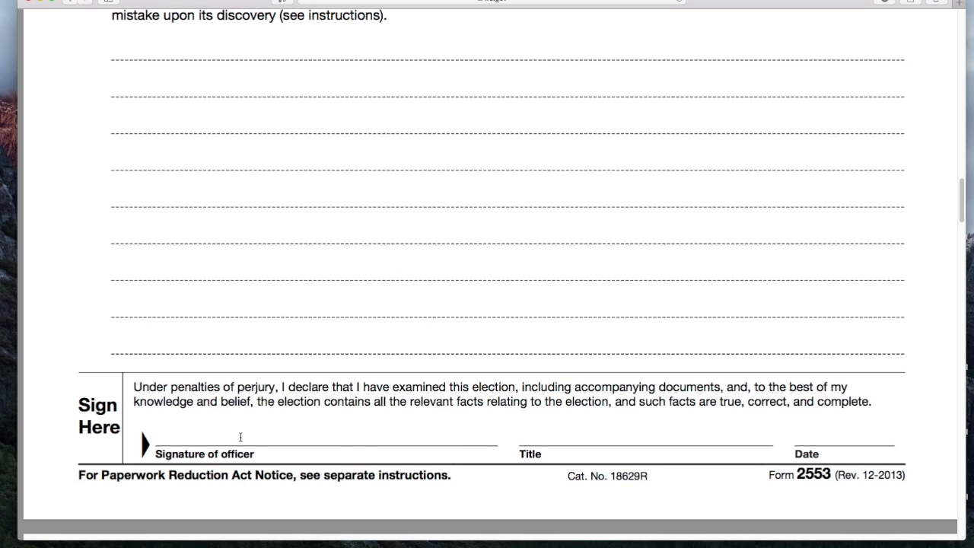
left_click(556, 443)
type("Pre")
type("sid")
key("BackSpace")
type("ident")
key("Tab")
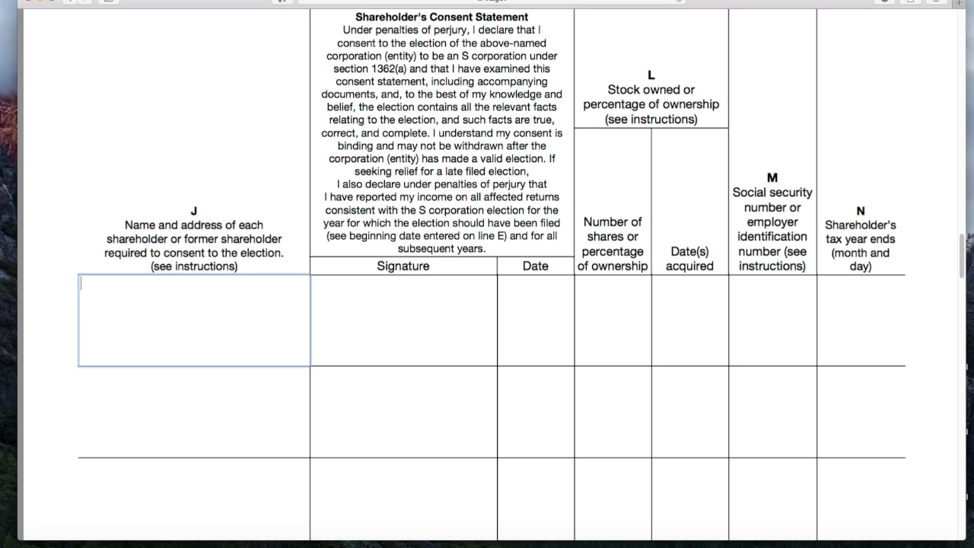
scroll(616, 327, "up", 10)
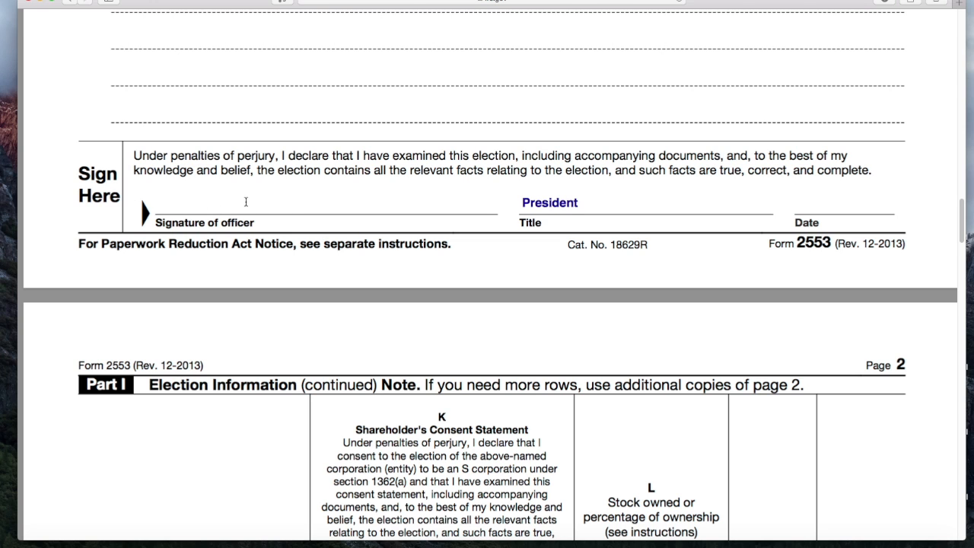
scroll(394, 307, "down", 3)
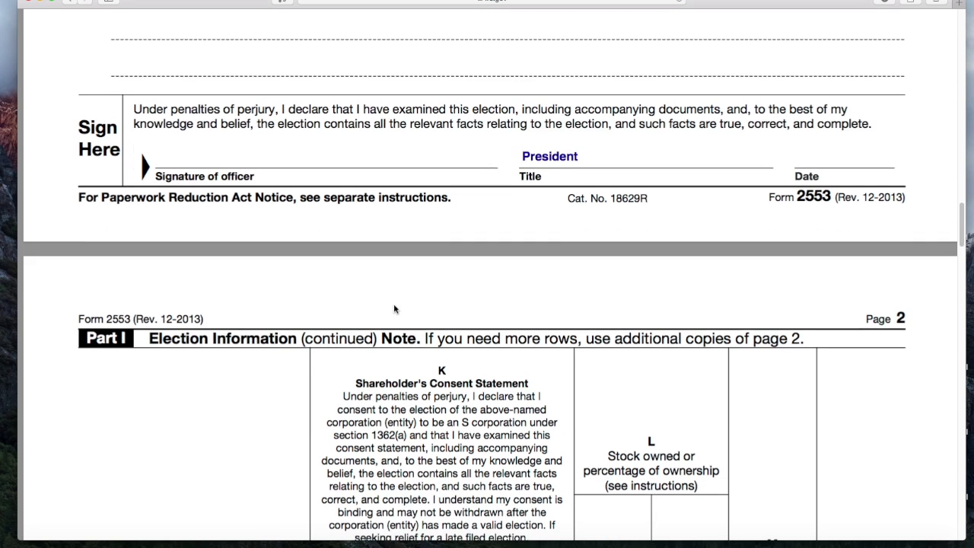
Step: Enter the shareholder's name and postal address in the first row of column J on page 2
scroll(394, 308, "down", 5)
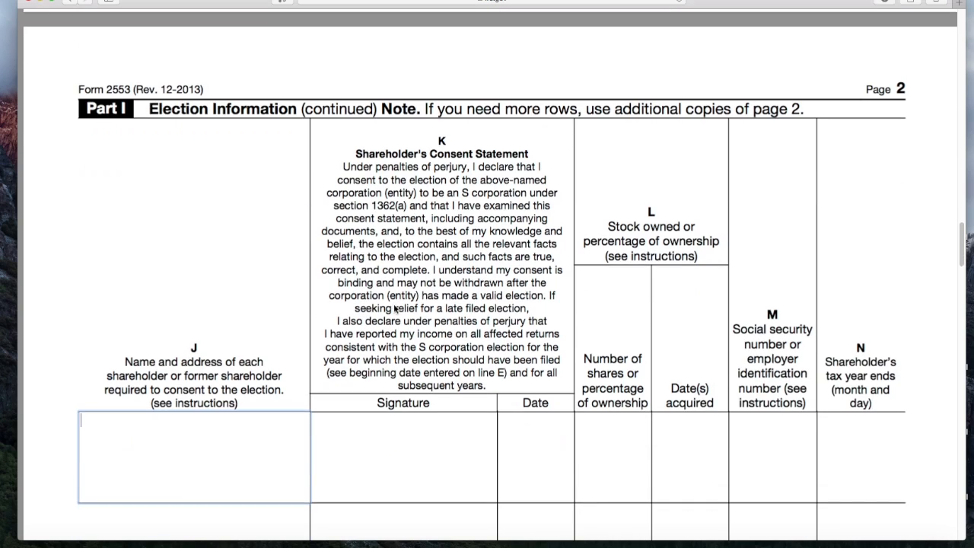
scroll(394, 308, "down", 1)
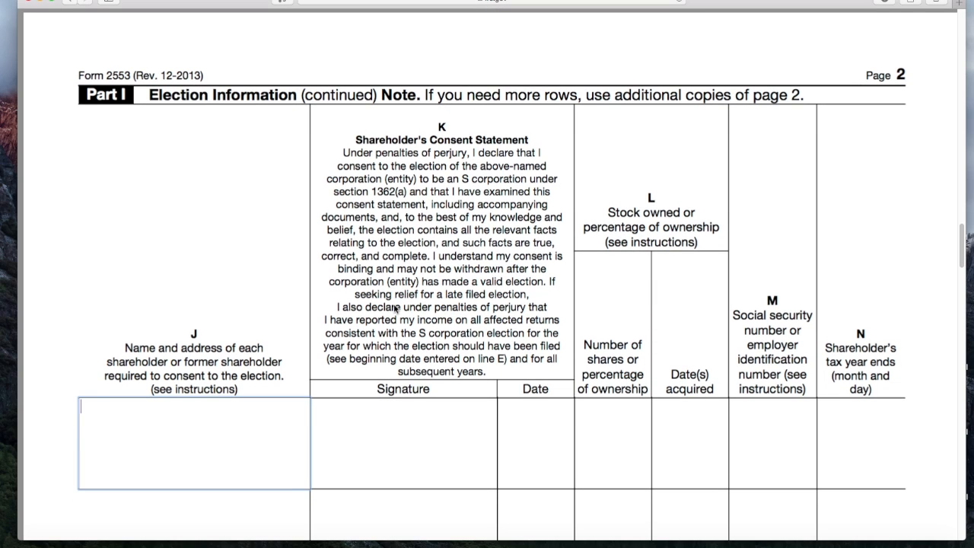
scroll(396, 307, "down", 1)
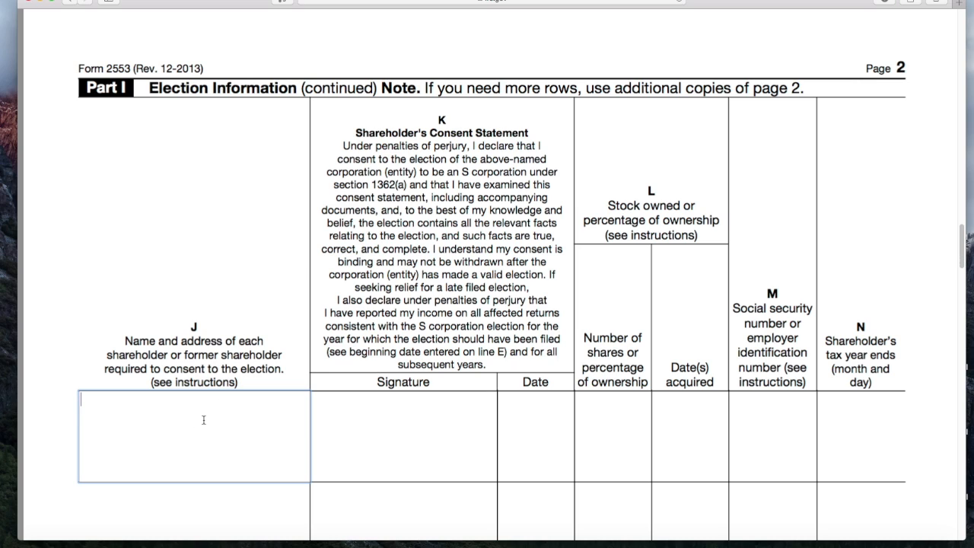
type("Joe Smith ")
type("123")
type(" Main")
type(" Street ")
type("Any town, FL")
type(" 12345")
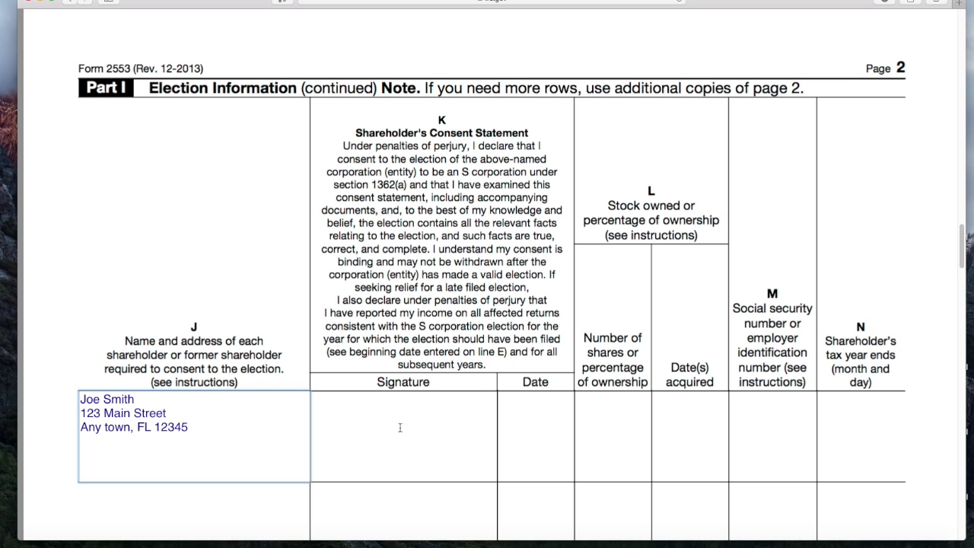
Step: Enter 100 as the shareholder's percentage of ownership and 1/1/2017 as the date acquired in column L of the first row
left_click(522, 425)
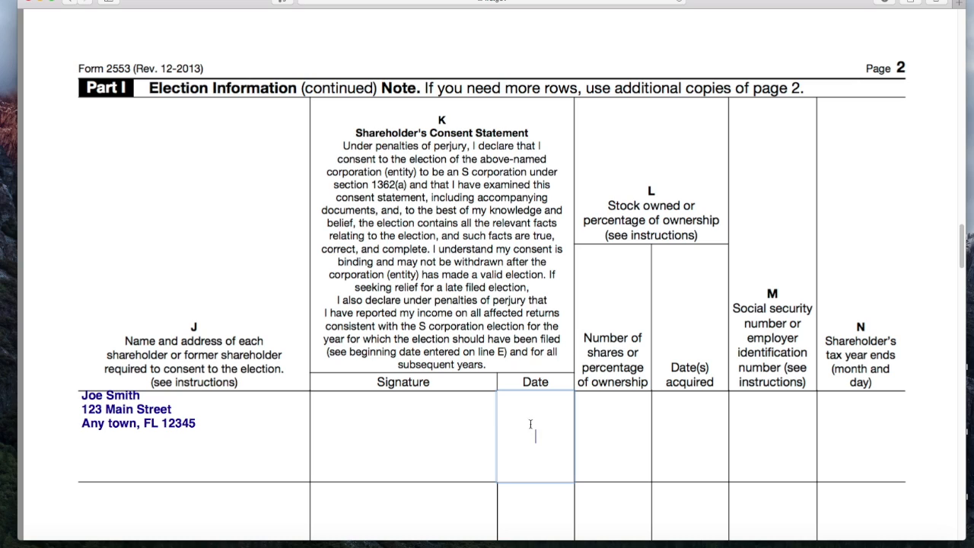
left_click(598, 434)
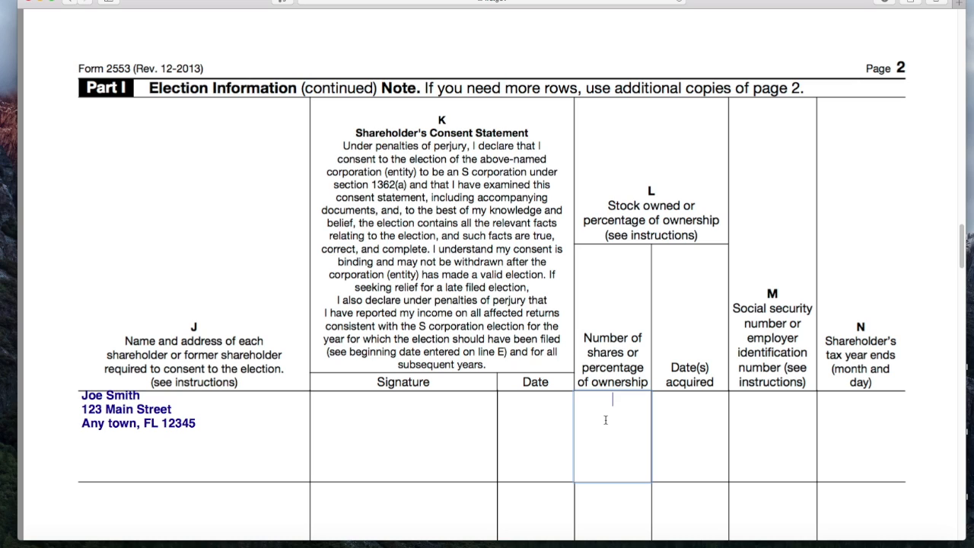
type("100")
left_click(679, 414)
type("1/1/2017")
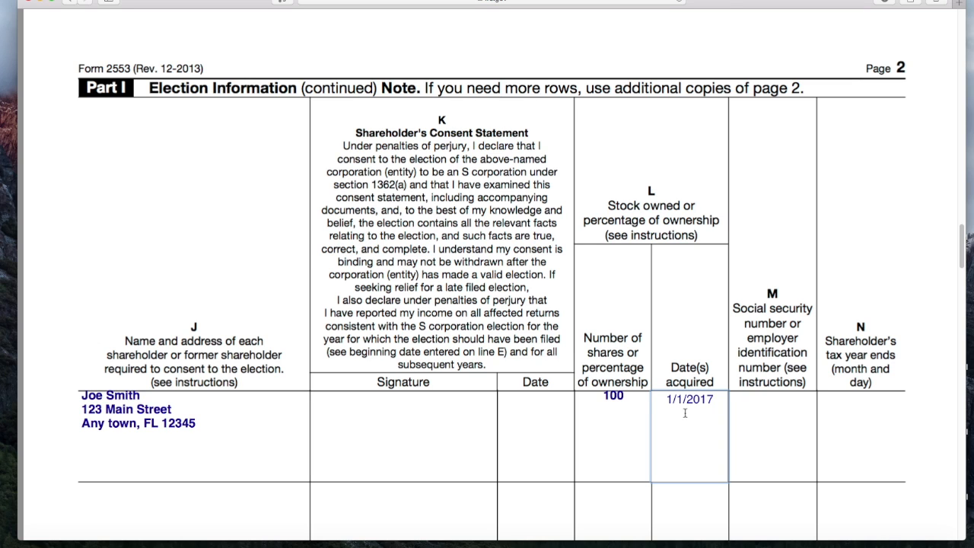
Step: Fill in the shareholder's social security number in column M and 12/31 as the shareholder's tax year end in column N
key("Tab")
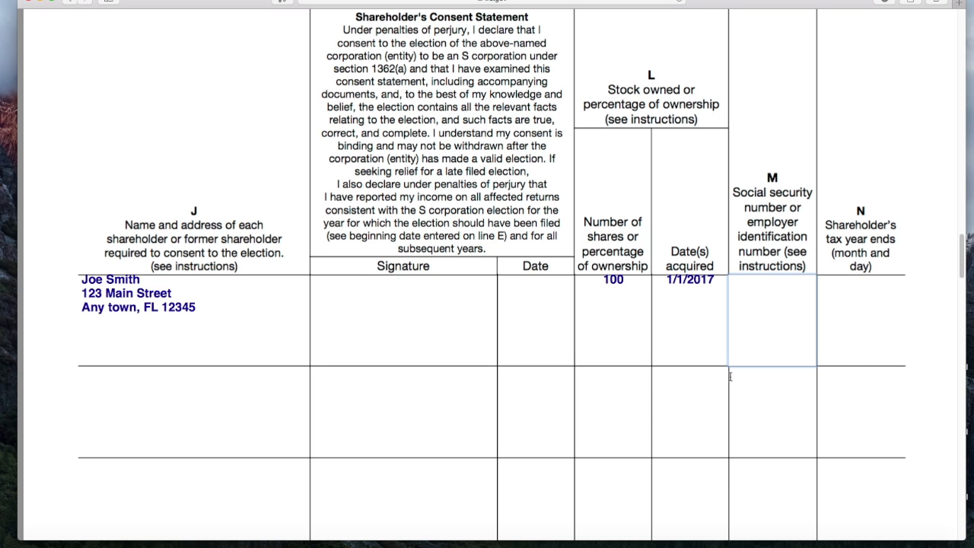
type("987-6543-120")
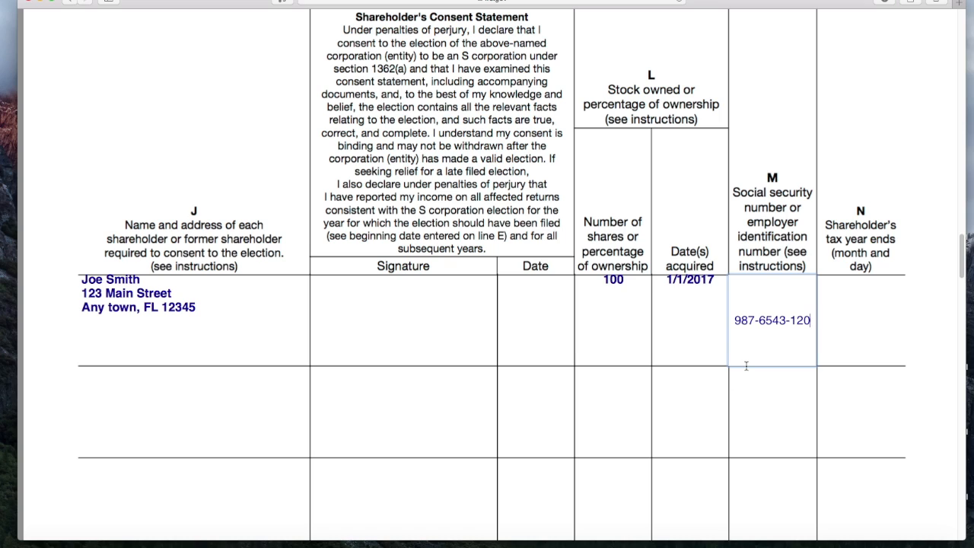
key("Tab")
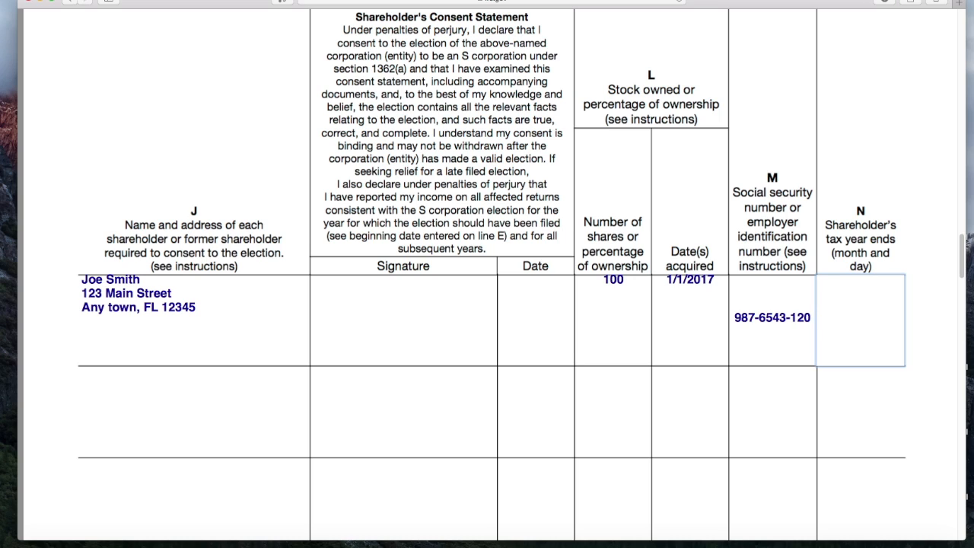
type("12/31")
Step: Review the shareholder consent table on page 2 and the Part II fiscal tax year items O through R on page 3
scroll(735, 366, "down", 5)
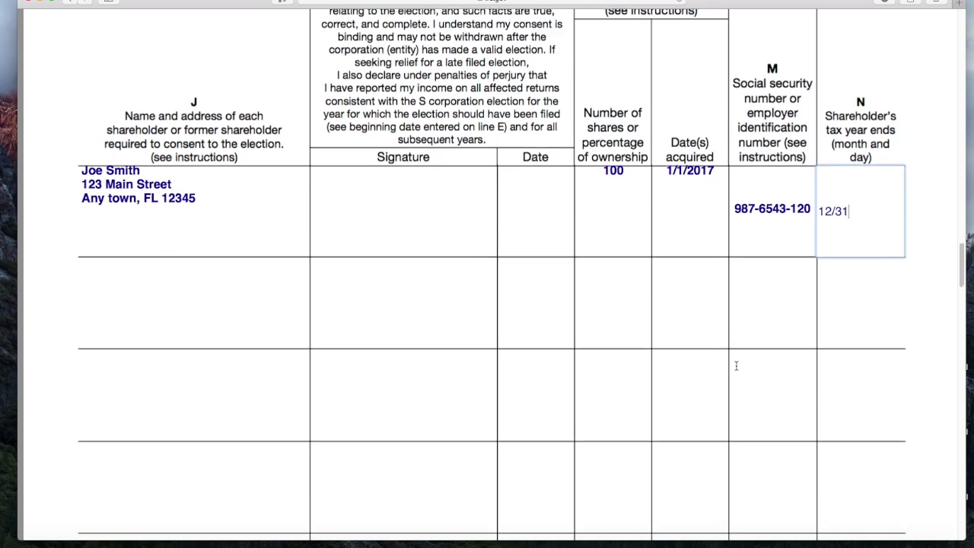
scroll(379, 237, "up", 6)
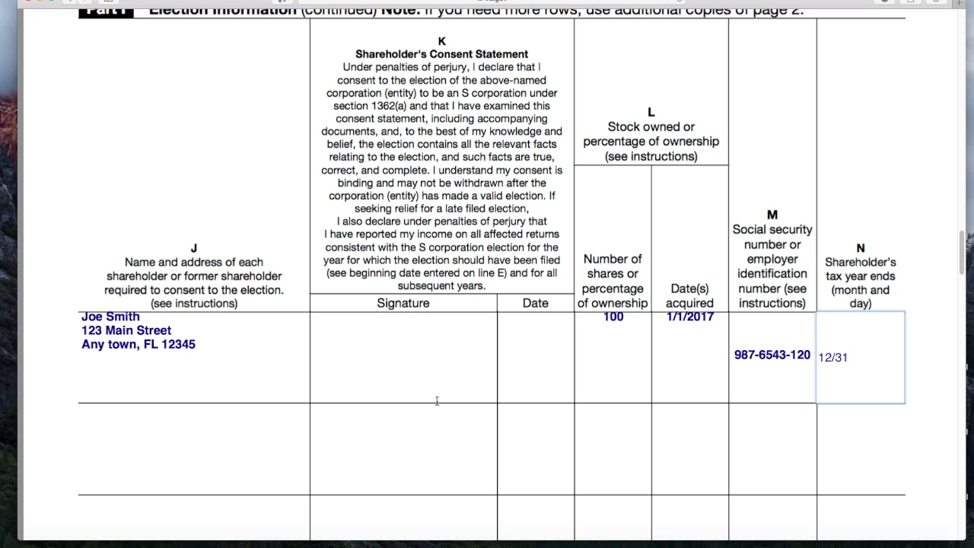
scroll(437, 400, "down", 2)
scroll(437, 401, "down", 10)
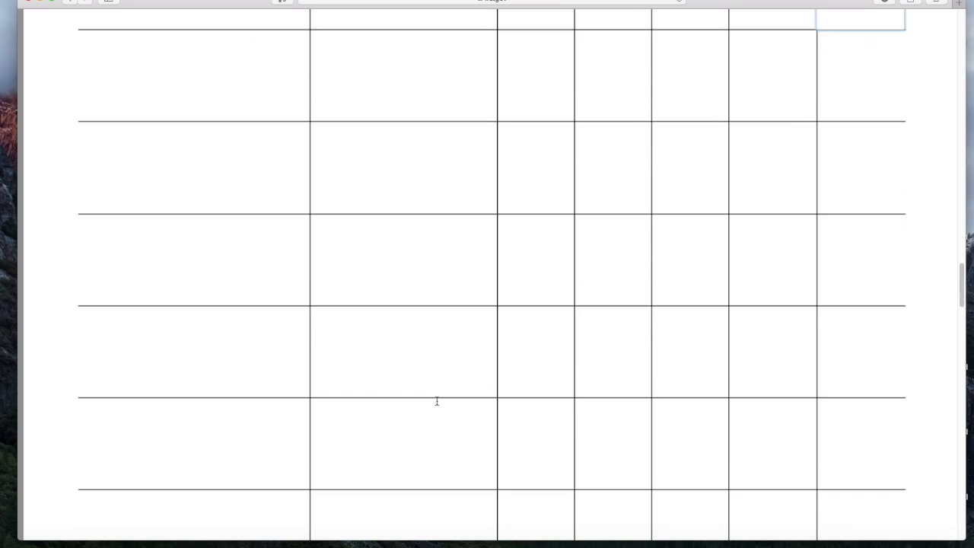
scroll(437, 401, "down", 8)
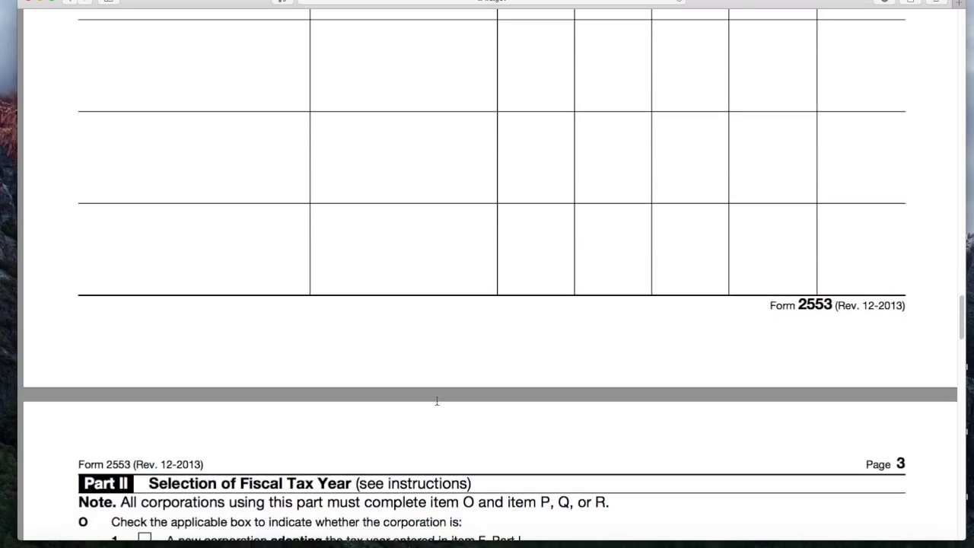
scroll(437, 401, "down", 1)
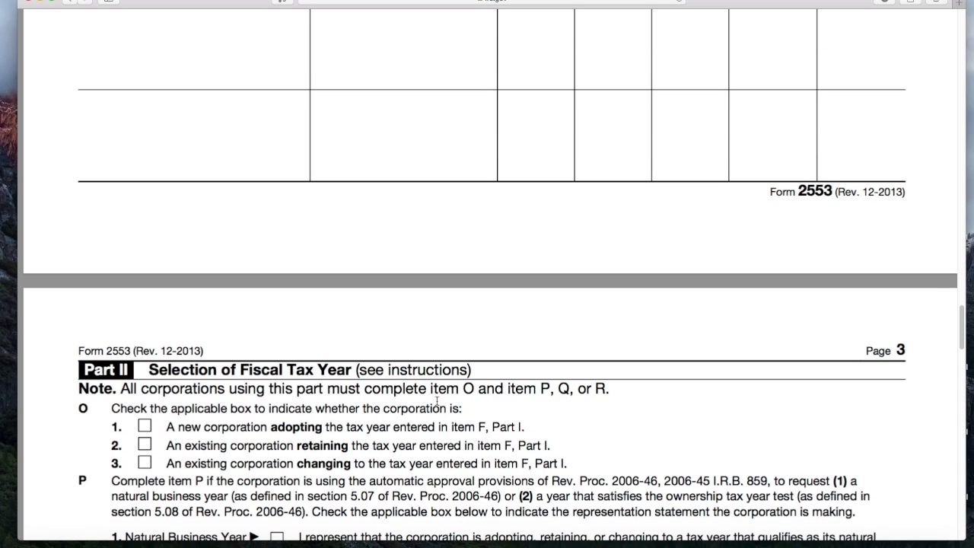
scroll(437, 401, "down", 2)
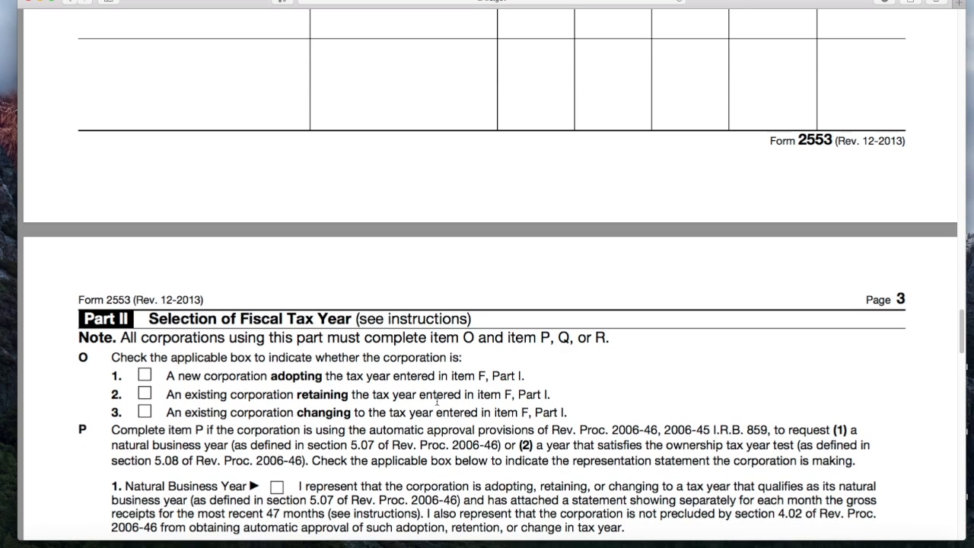
scroll(437, 401, "down", 6)
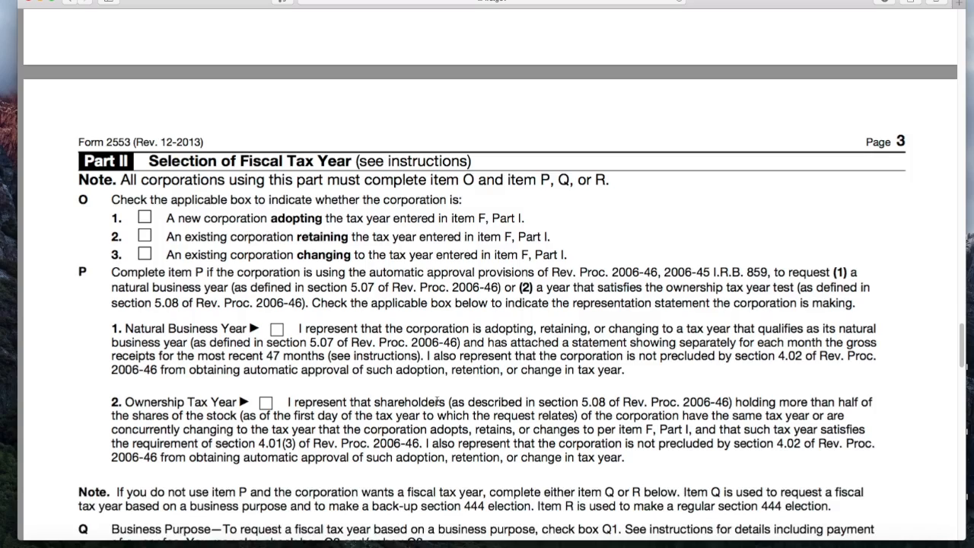
scroll(436, 401, "down", 4)
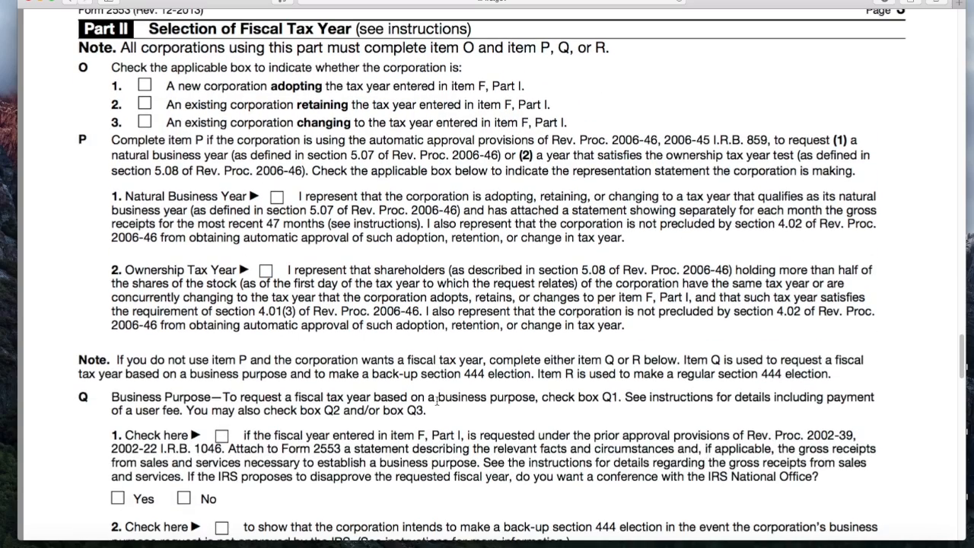
scroll(437, 401, "down", 5)
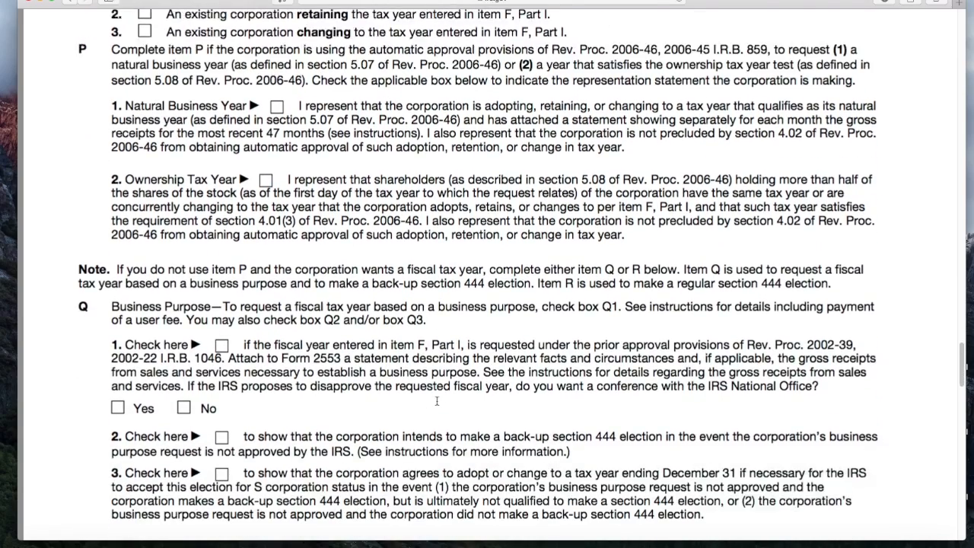
scroll(437, 401, "down", 5)
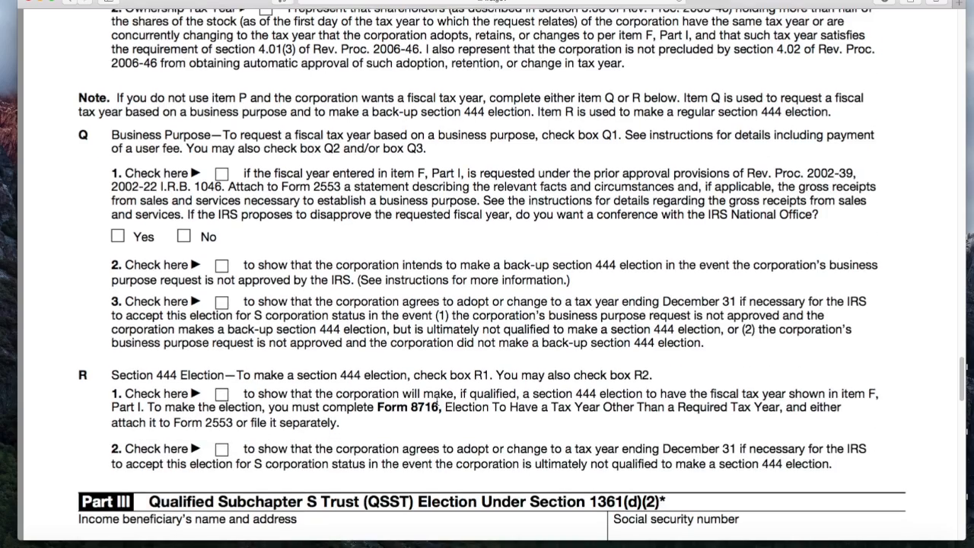
Step: Review the Part III Qualified Subchapter S Trust election and the Part IV late corporate classification election representations
scroll(437, 401, "down", 7)
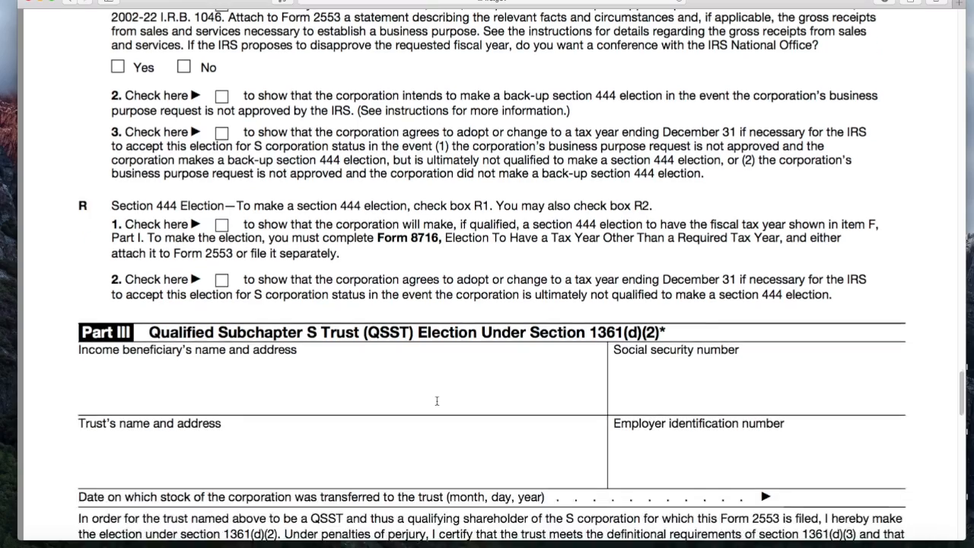
scroll(437, 401, "down", 1)
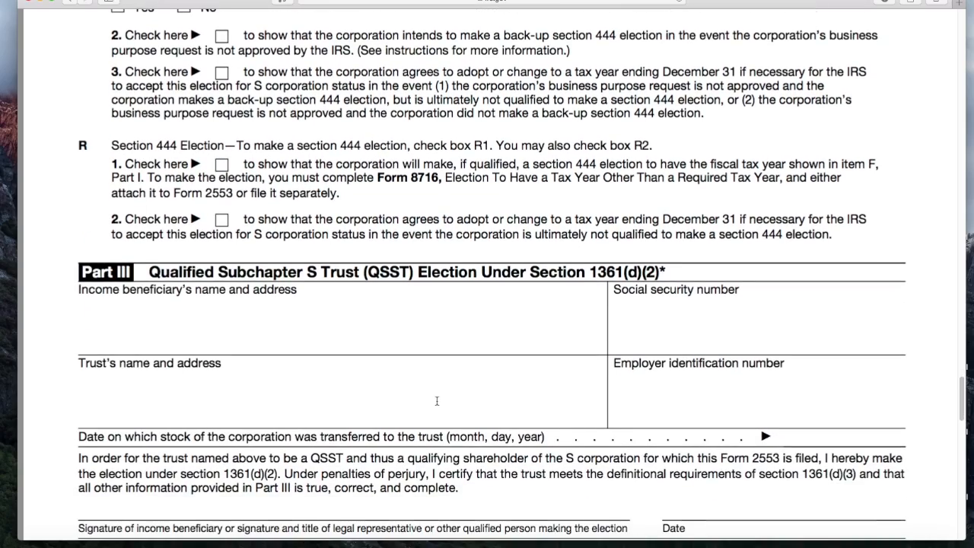
scroll(436, 401, "down", 1)
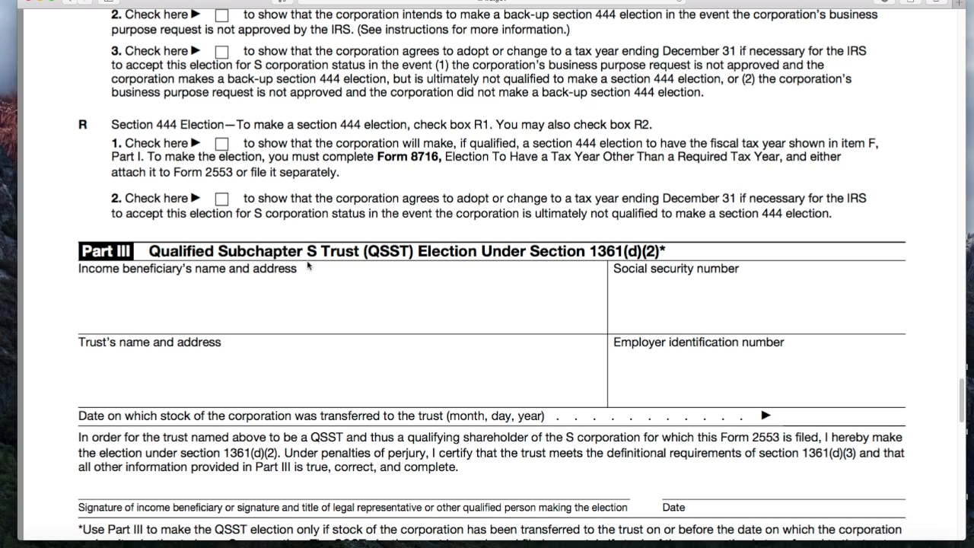
scroll(337, 309, "down", 1)
scroll(337, 309, "down", 5)
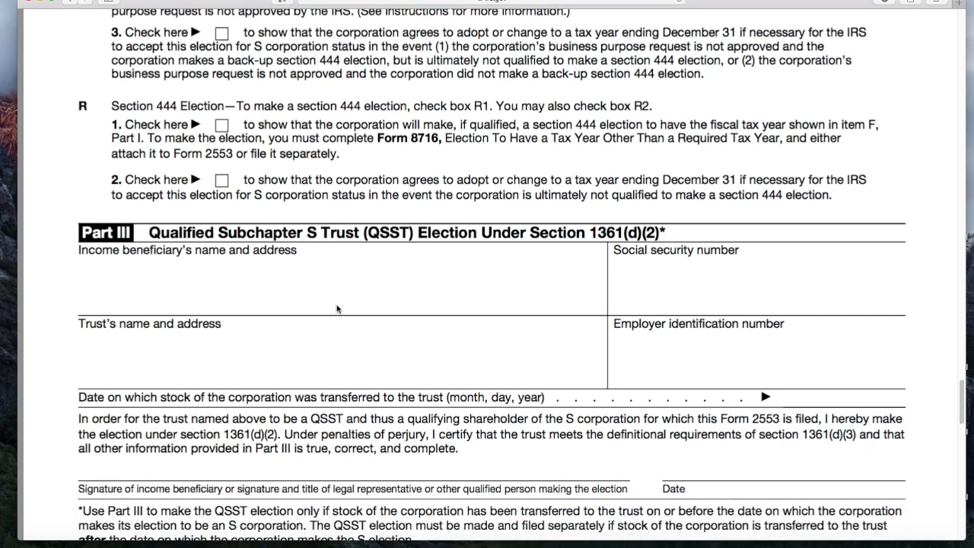
scroll(337, 309, "down", 5)
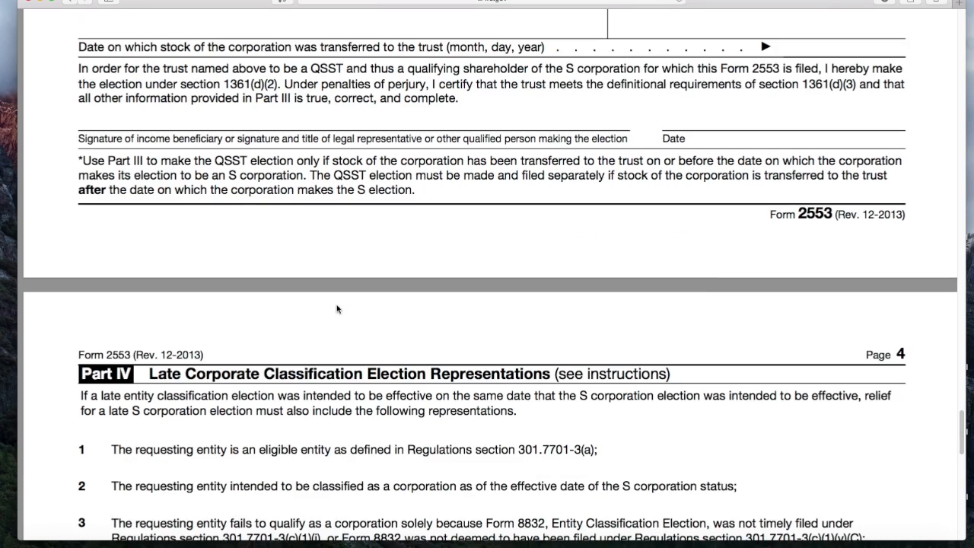
scroll(337, 309, "down", 5)
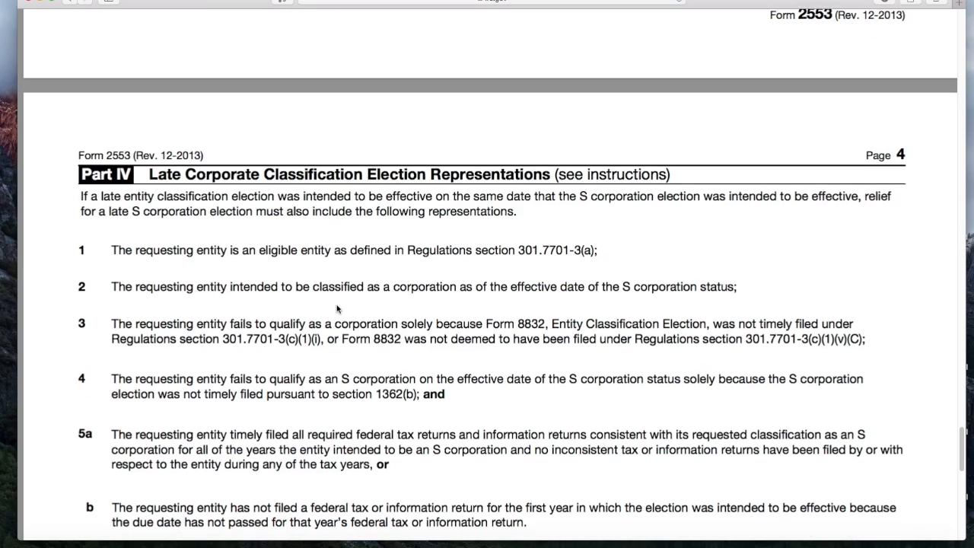
scroll(337, 309, "down", 6)
scroll(337, 309, "down", 7)
Step: Return to page 1 and check the completed Part I election information, from the corporation's name through items A to I
scroll(337, 309, "up", 20)
scroll(337, 309, "up", 20)
scroll(337, 309, "up", 20)
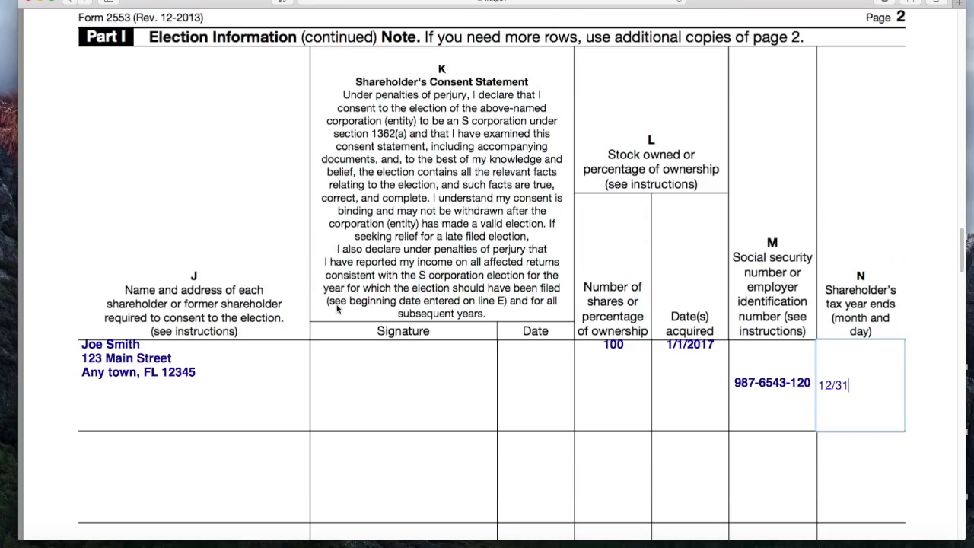
scroll(337, 309, "up", 11)
scroll(338, 309, "up", 9)
scroll(337, 309, "up", 5)
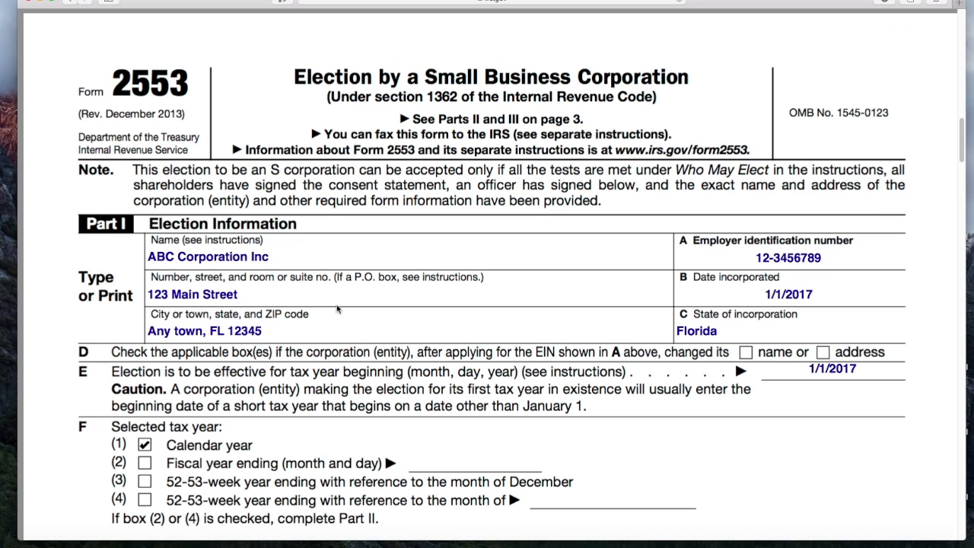
scroll(337, 309, "down", 1)
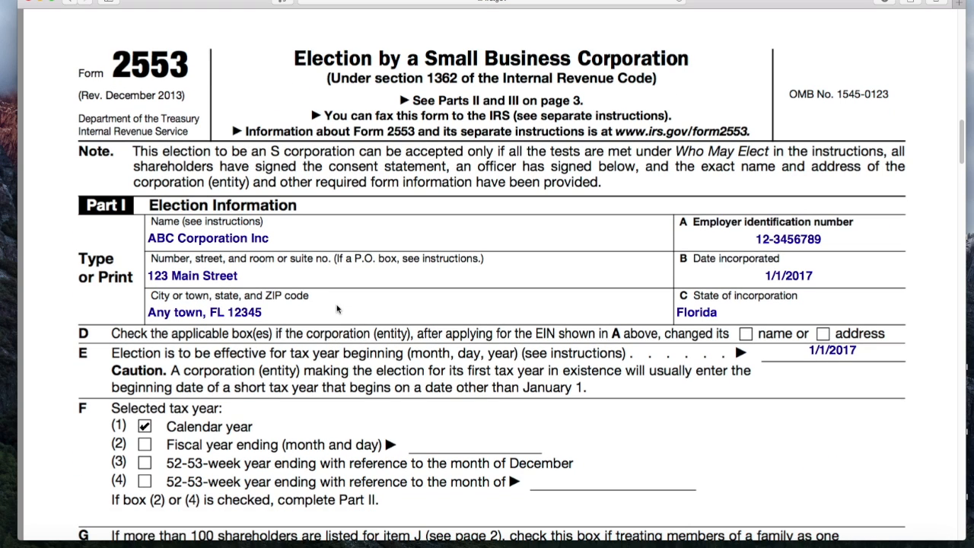
scroll(337, 309, "down", 15)
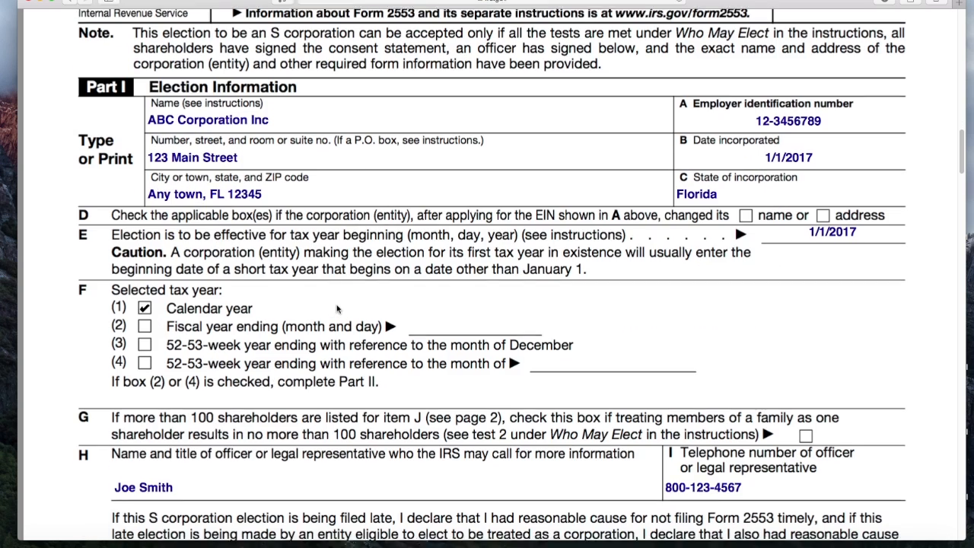
scroll(337, 309, "down", 4)
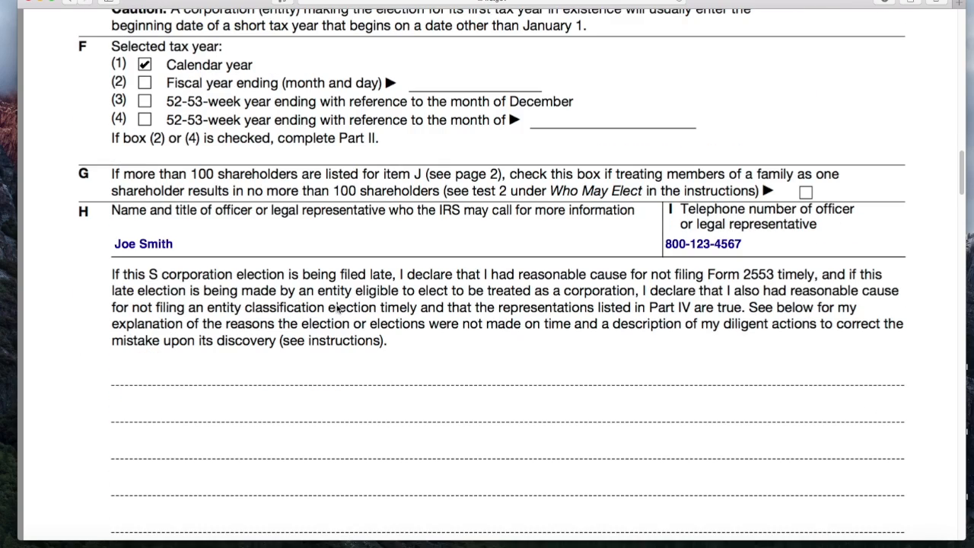
scroll(338, 308, "up", 9)
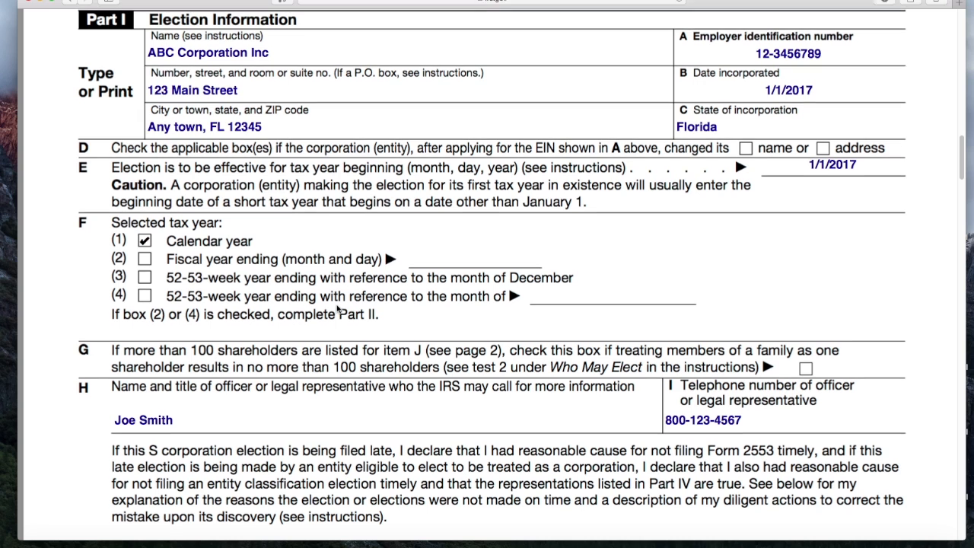
scroll(337, 308, "up", 6)
scroll(337, 307, "up", 3)
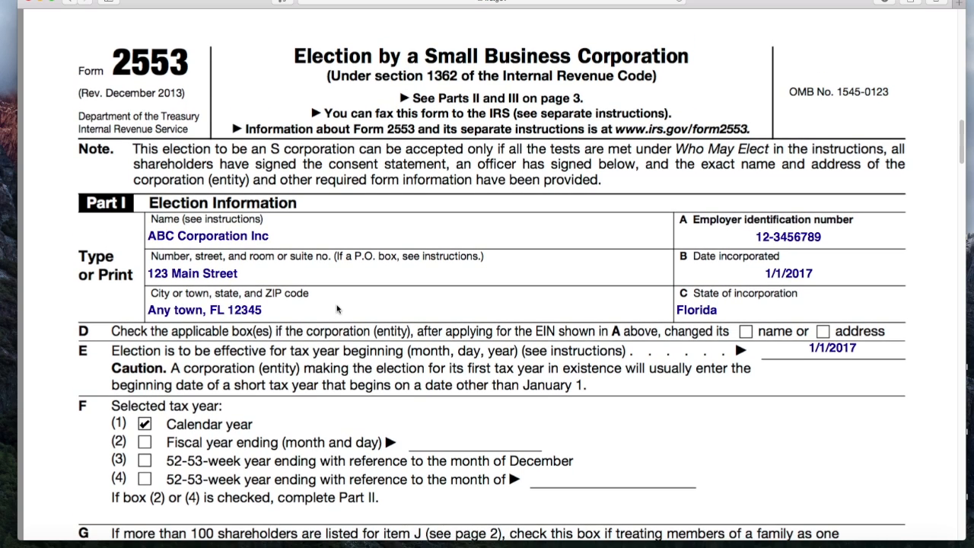
scroll(337, 308, "up", 3)
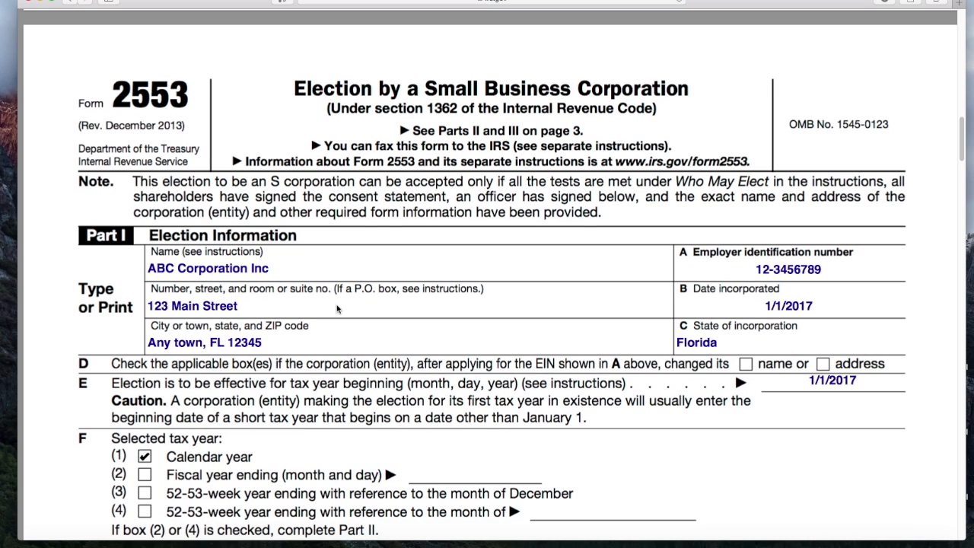